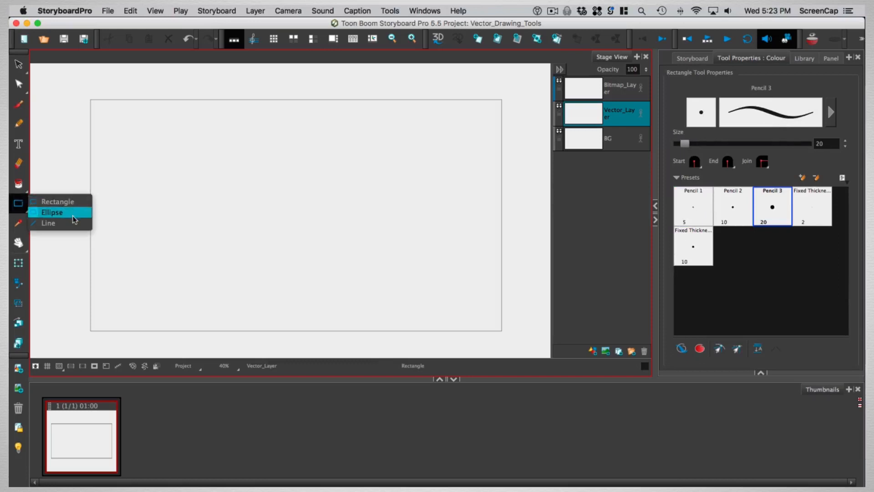
Step: Build a wide rectangle outline on the Vector_Layer from separate straight lines with the Line tool and Pencil 3
left_click(68, 223)
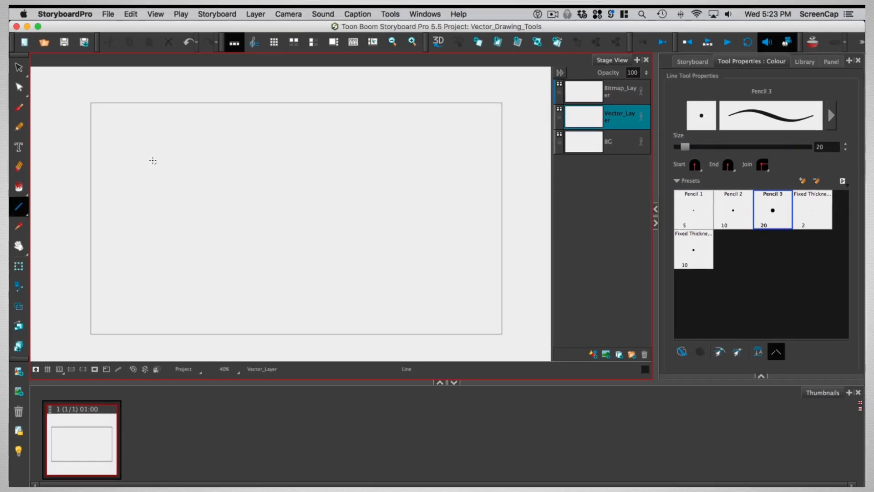
left_click_drag(144, 158, 439, 157)
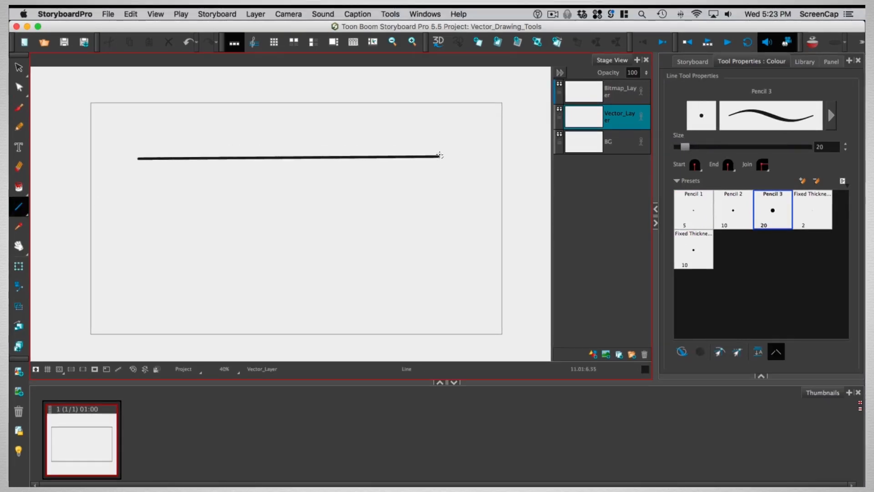
left_click_drag(139, 159, 439, 279)
left_click_drag(437, 156, 439, 279)
Step: Draw a large auto-filled circle inside the rectangle and a smaller unfilled circle beside it with the Ellipse tool
left_click_drag(18, 207, 58, 217)
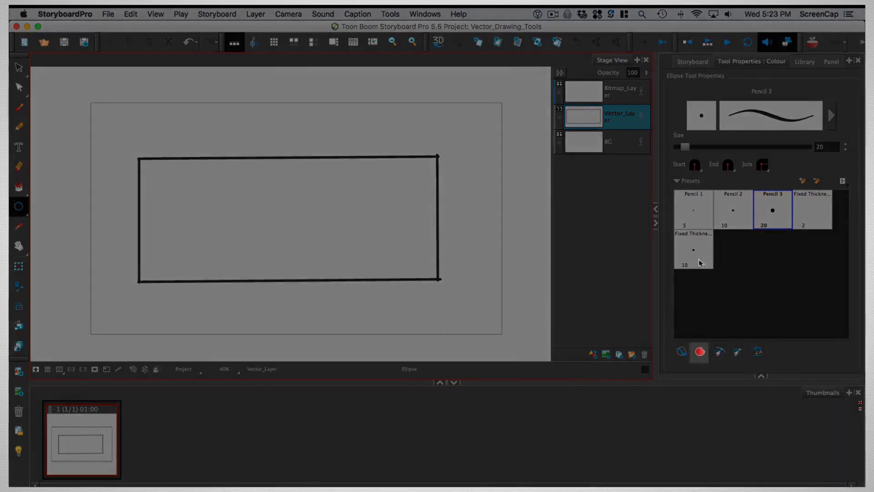
left_click(700, 352)
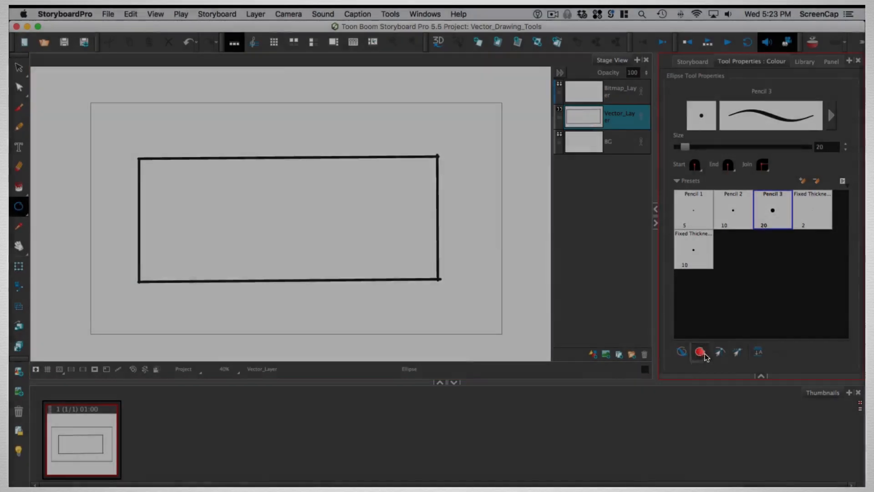
left_click_drag(234, 168, 337, 271)
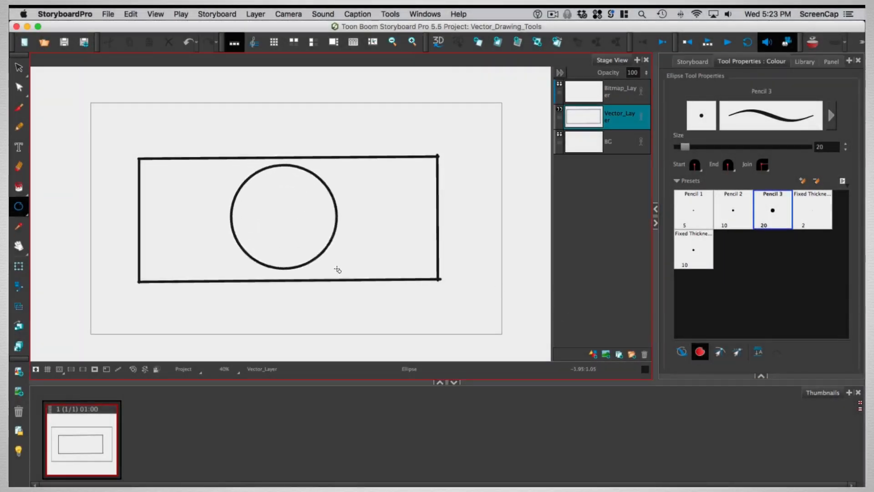
left_click(700, 352)
left_click_drag(354, 182, 426, 253)
Step: Turn on both snapping options for the Rectangle tool and draw a row of aligned rectangles above the large outline
left_click_drag(19, 206, 55, 203)
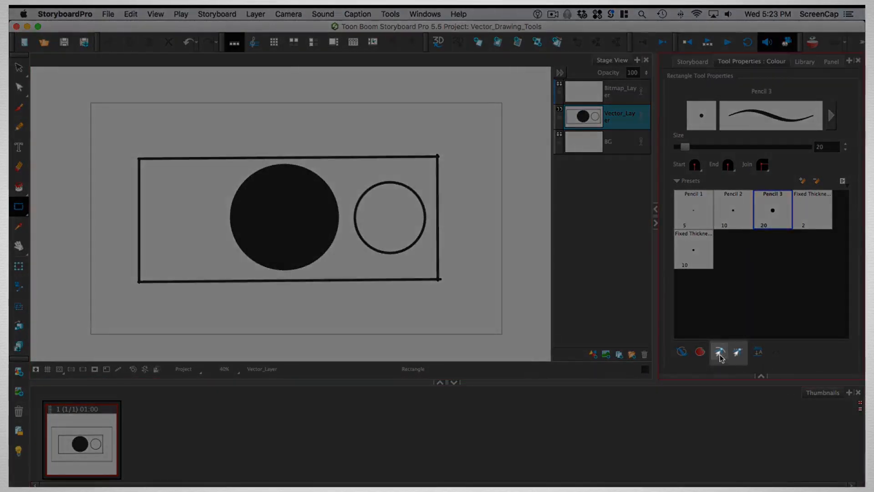
left_click(719, 352)
left_click(737, 351)
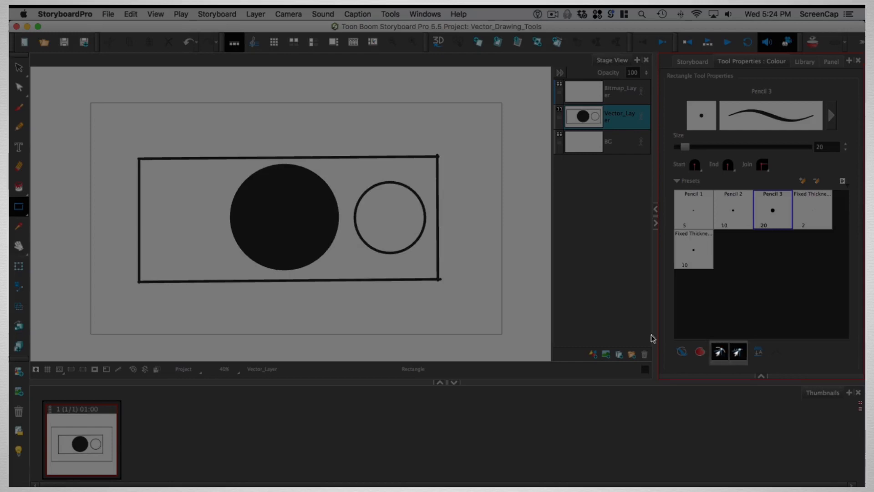
mouse_move(172, 110)
left_mouse_down()
mouse_move(208, 136)
mouse_move(244, 110)
mouse_move(381, 136)
left_mouse_up()
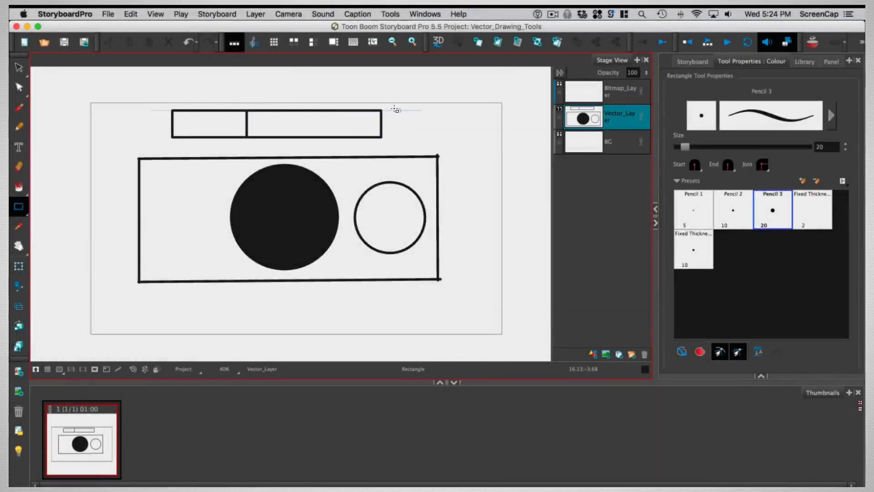
left_click_drag(390, 110, 483, 137)
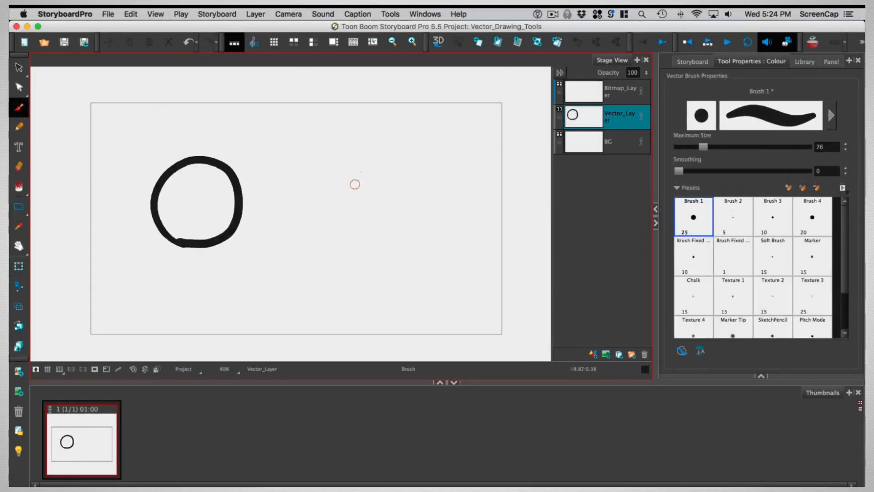
Step: Brush a triangle beside the circle and try the Select tool on the circle and the triangle's three strokes together
mouse_move(292, 238)
left_mouse_down()
mouse_move(367, 159)
mouse_move(289, 236)
left_mouse_up()
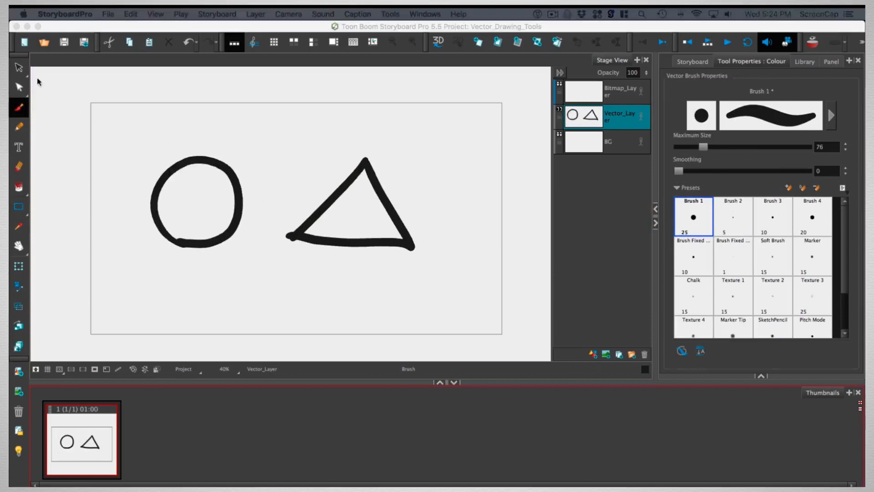
left_click(18, 69)
left_click(204, 156)
left_click(350, 181)
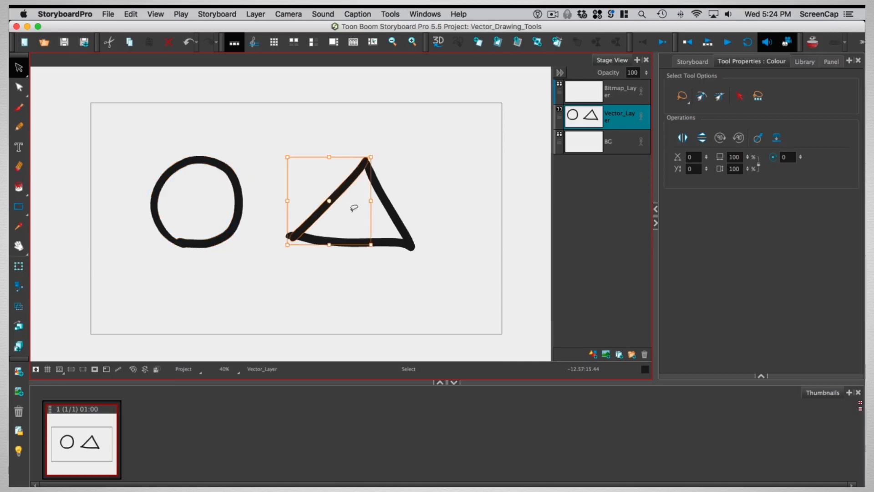
left_click(381, 184, "shift")
left_click(386, 241, "shift")
left_click(338, 277)
Step: Rotate the brushed circle freehand, moving its pivot point above its centre before turning it again
left_click(215, 163)
left_click_drag(243, 156, 202, 275)
left_click_drag(196, 203, 196, 181)
left_click_drag(233, 143, 129, 247)
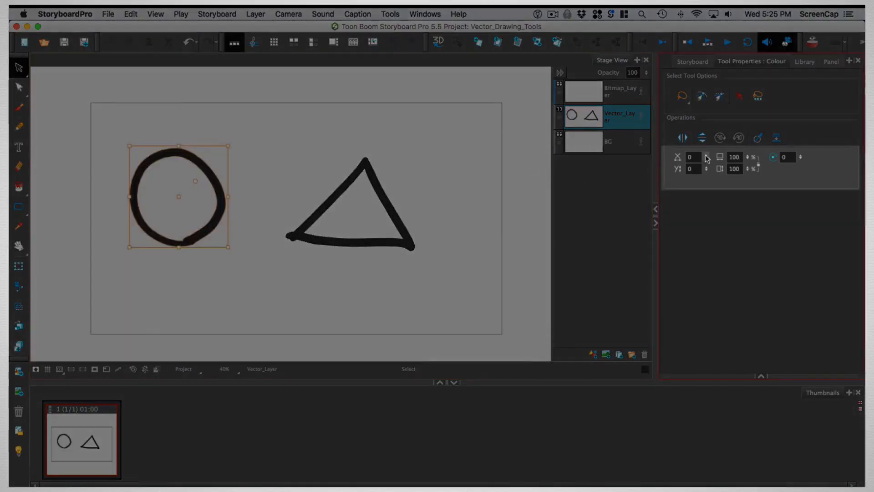
Step: Transform the circle numerically with an X offset of 33, a width of 50 % and a rotation of -34 degrees
left_click_drag(710, 101, 717, 101)
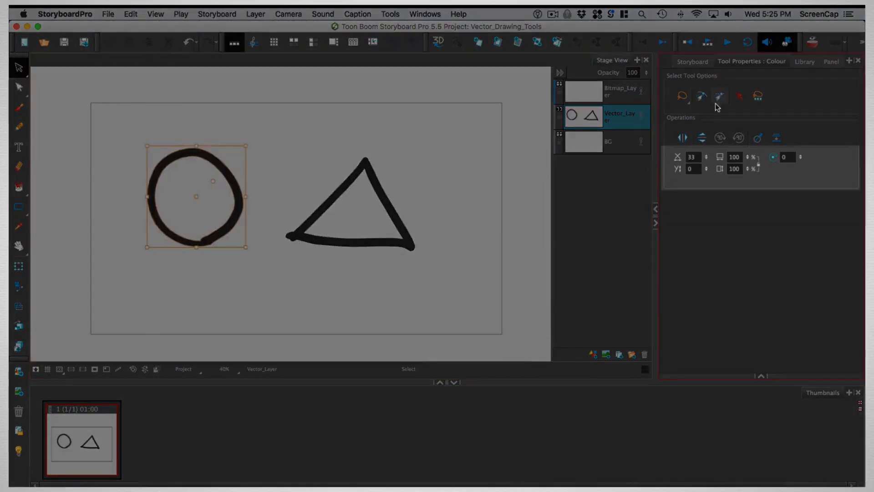
double_click(738, 157)
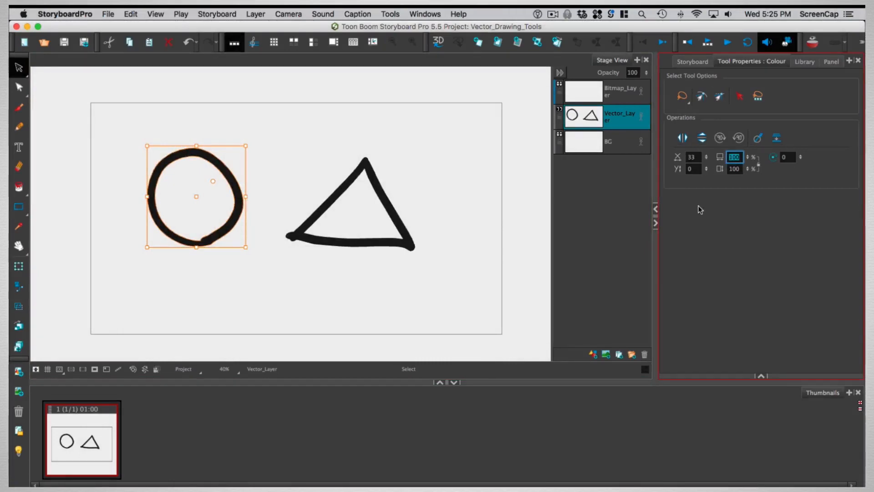
type("50")
key("Return")
left_click(784, 157)
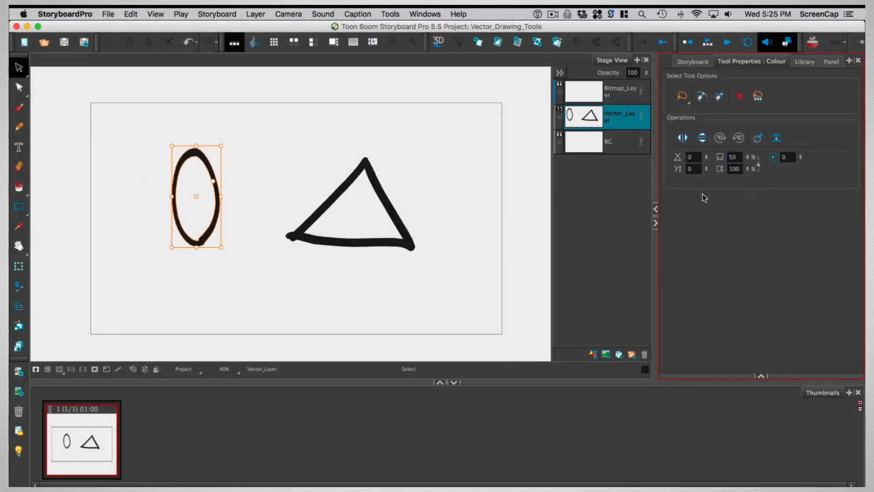
left_click_drag(800, 157, 797, 214)
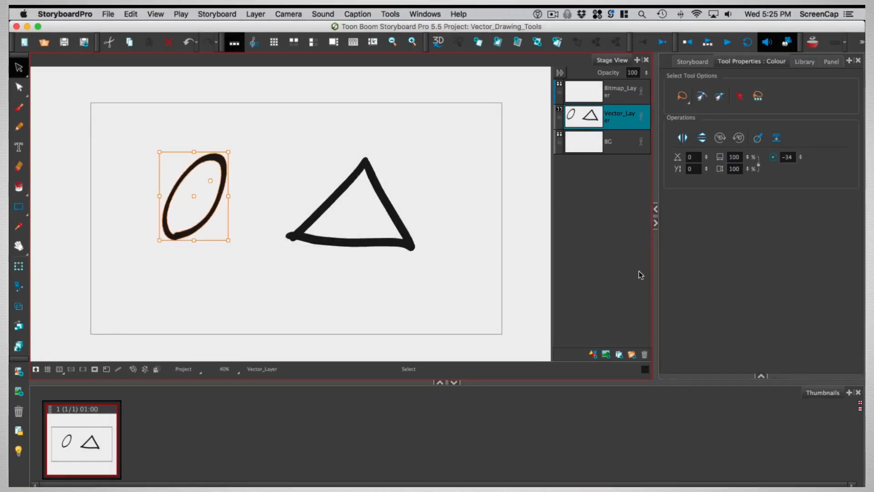
Step: Flip the selected ellipse horizontally and vertically, and turn it in 90-degree steps
left_click(683, 138)
left_click(702, 139)
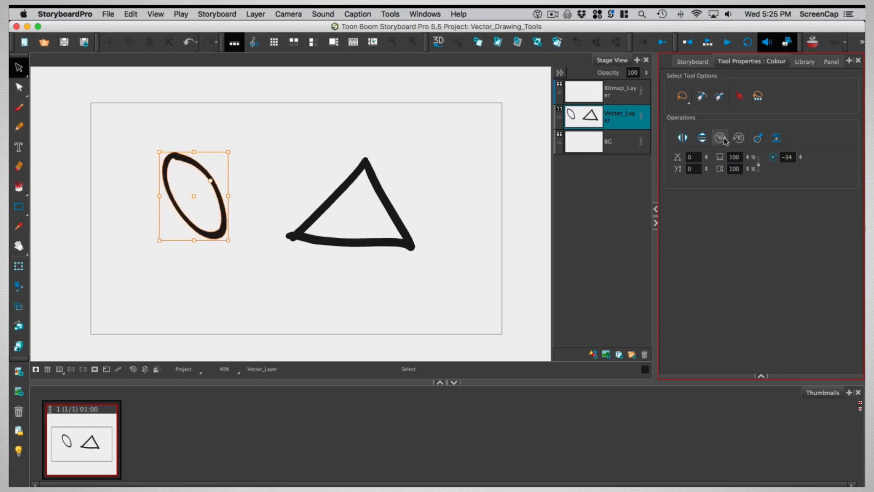
left_click(720, 138)
left_click(720, 138)
left_click(719, 139)
left_click(719, 138)
Step: Smooth the outline of the selected ellipse four times
left_click(760, 139)
left_click(759, 139)
left_click(759, 139)
left_click(759, 139)
Step: Try moving the triangle's left stroke away from the shape and put it back in place
left_click(397, 228)
left_click(345, 188)
left_click_drag(345, 188, 318, 159)
left_click_drag(318, 159, 349, 189)
Step: Flatten the triangle's strokes into a single shape and move the whole triangle slightly to the right
left_click_drag(293, 289, 401, 122)
left_click(777, 139)
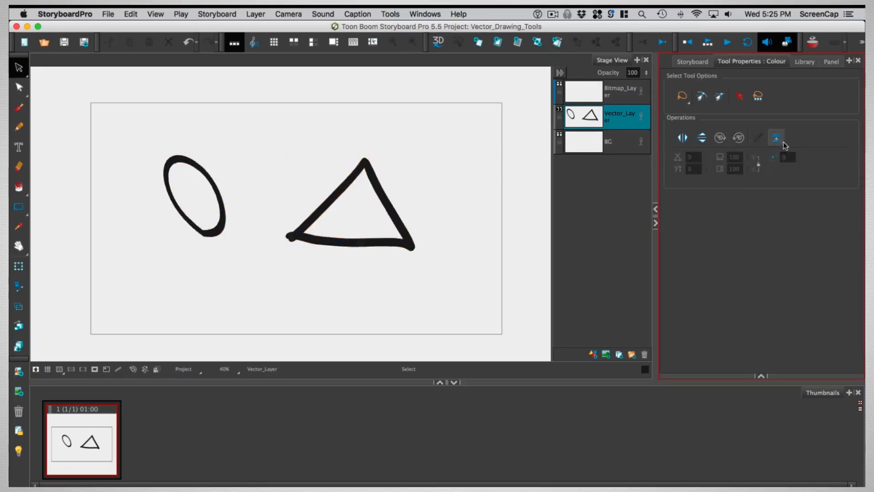
left_click(373, 241)
left_click_drag(394, 243, 421, 254)
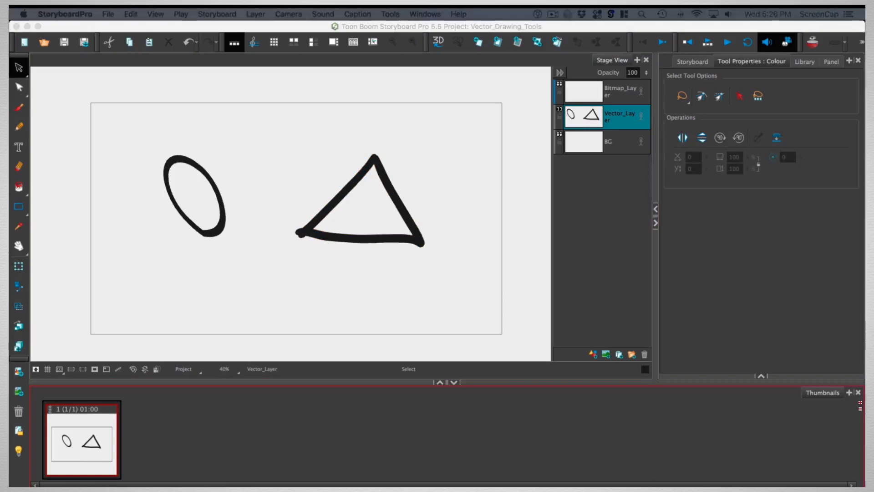
left_click(441, 248)
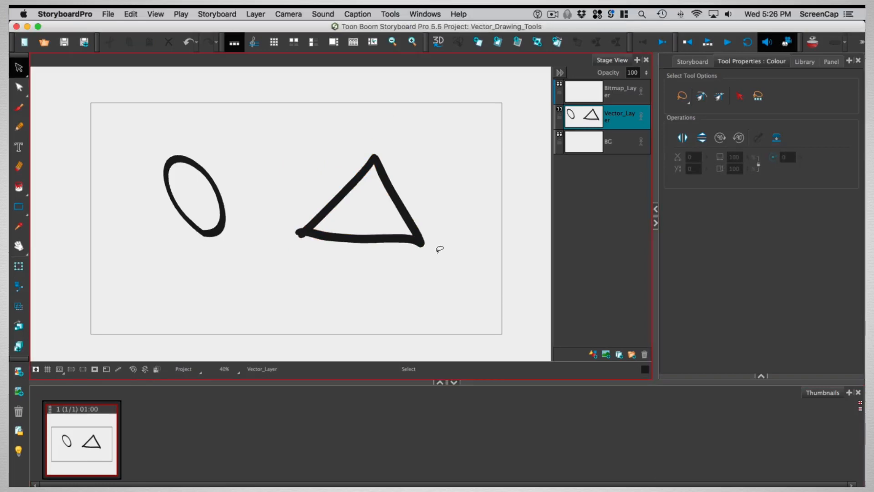
Step: Recolour the whole triangle blue with hue 231, saturation 51 and value 70
mouse_move(445, 235)
left_mouse_down()
mouse_move(479, 225)
mouse_move(486, 296)
left_mouse_up()
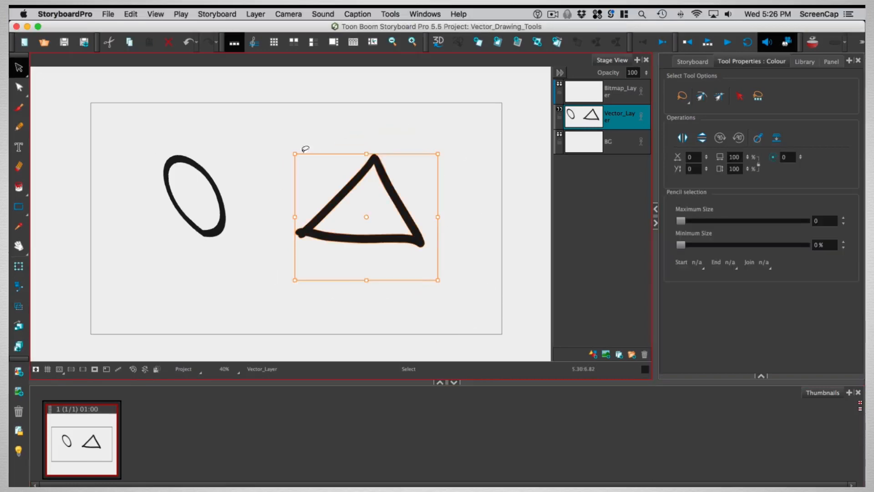
left_click(762, 377)
left_click(752, 366)
left_click(741, 290)
left_click_drag(742, 302, 749, 306)
left_click(769, 288)
left_click(516, 294)
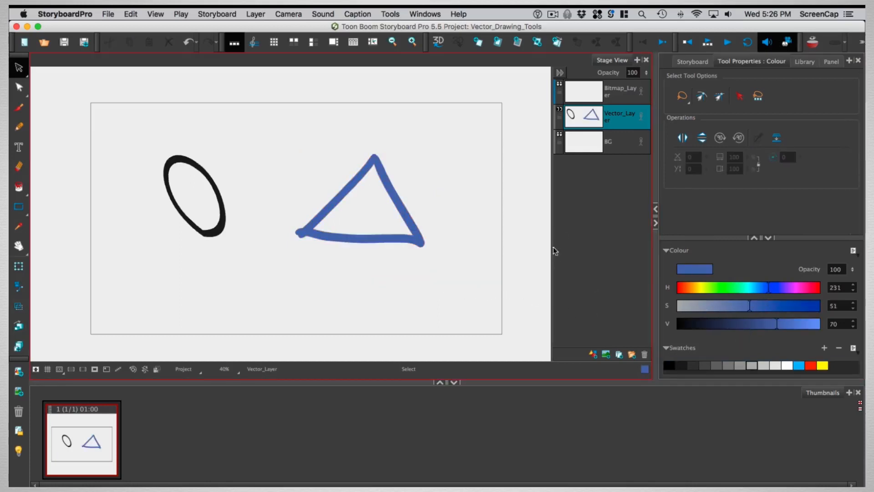
left_click(768, 238)
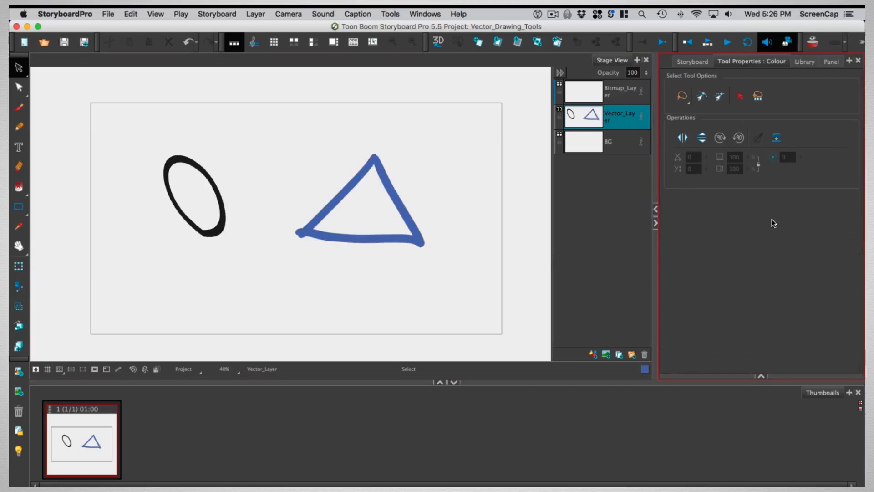
Step: Use Marquee selection on the triangle and on both shapes together, and return the selection mode to Lasso
left_click(682, 96)
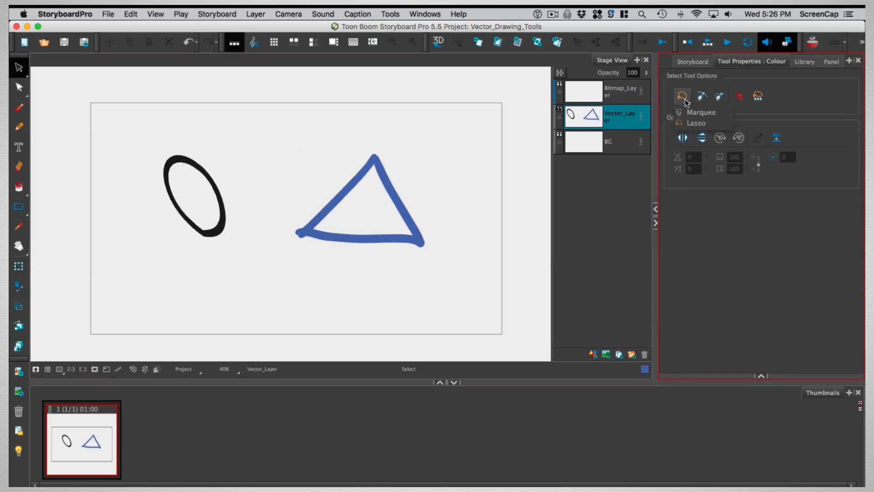
left_click(710, 117)
left_click_drag(471, 115, 258, 298)
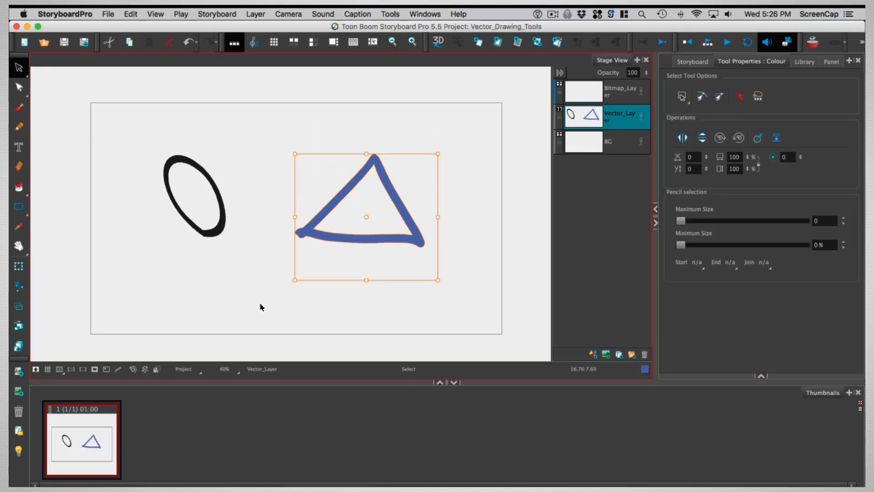
left_click_drag(460, 150, 129, 250)
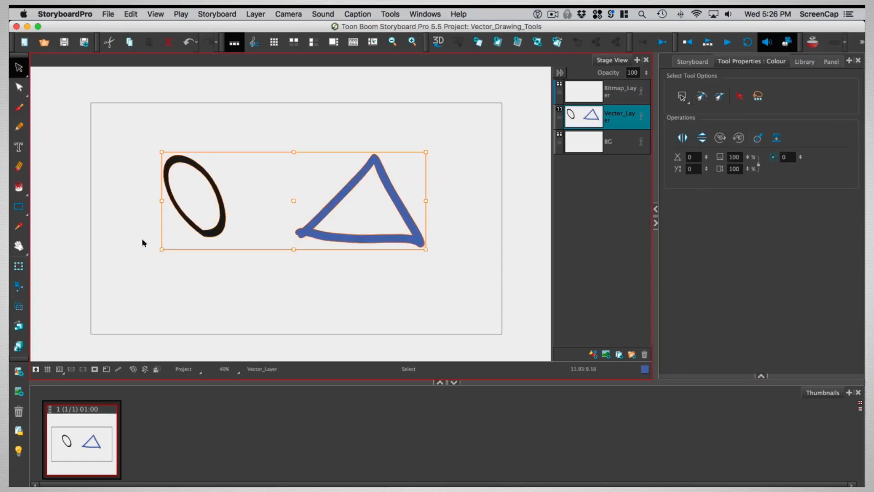
left_click(682, 97)
left_click(711, 121)
left_click(459, 165)
Step: Brush a blue rectangle outline below the ellipse and a solid blue circle below the triangle
key("alt+b")
mouse_move(146, 289)
left_mouse_down()
mouse_move(136, 314)
mouse_move(133, 289)
left_mouse_up()
mouse_move(387, 307)
left_mouse_down()
mouse_move(412, 312)
mouse_move(397, 295)
left_mouse_up()
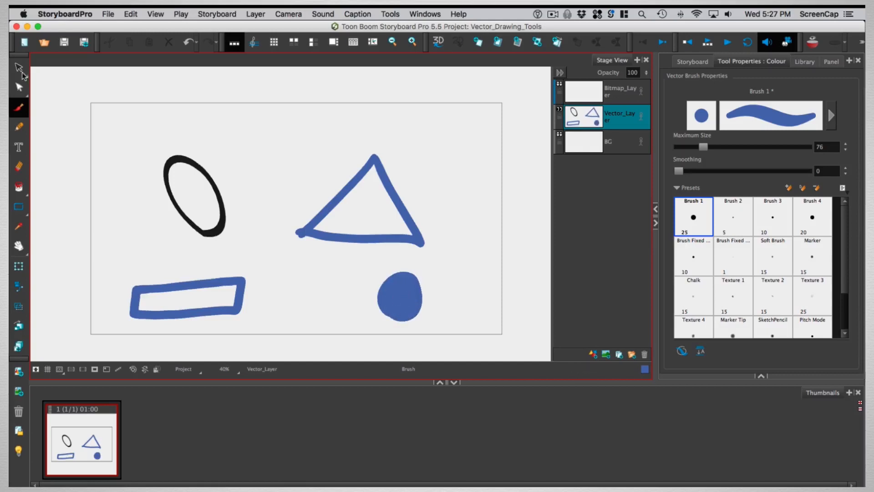
Step: Turn on selection by colour and alternately select all the blue shapes and the black ellipse
left_click(21, 71)
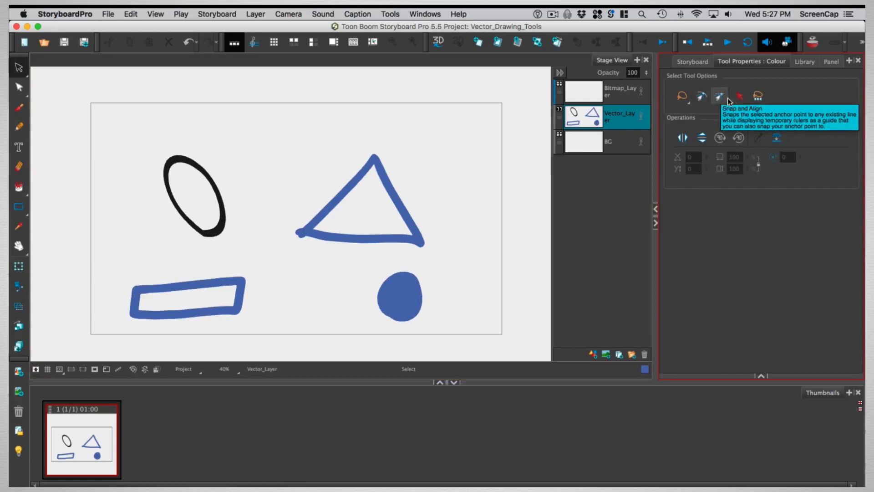
left_click(741, 98)
left_click(402, 213)
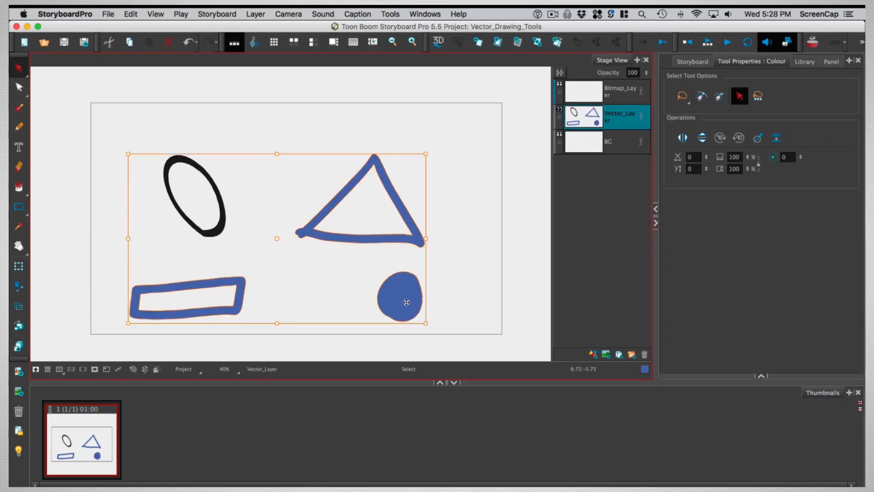
left_click(457, 240)
left_click(227, 223)
left_click(343, 238)
left_click(223, 223)
left_click(345, 236)
left_click(455, 259)
left_click_drag(18, 67, 41, 70)
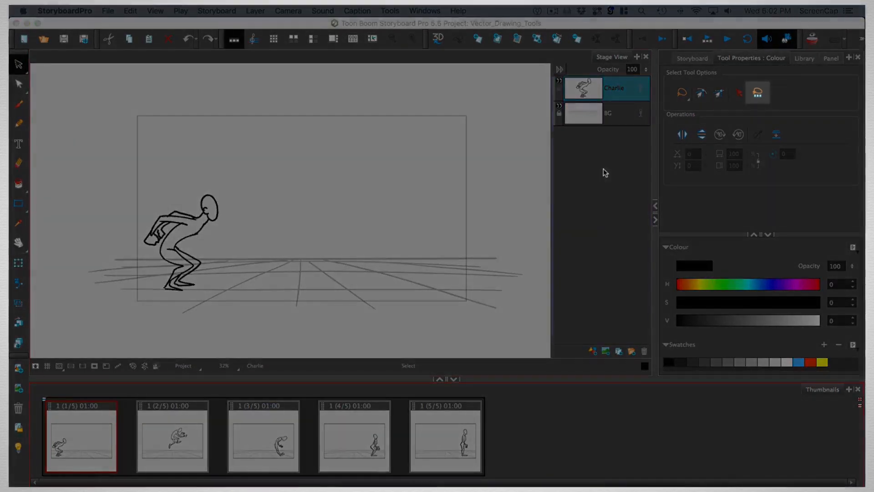
Step: Look through the panels of the jump sequence and return to the Charlie layer in panel 1
left_click(605, 172)
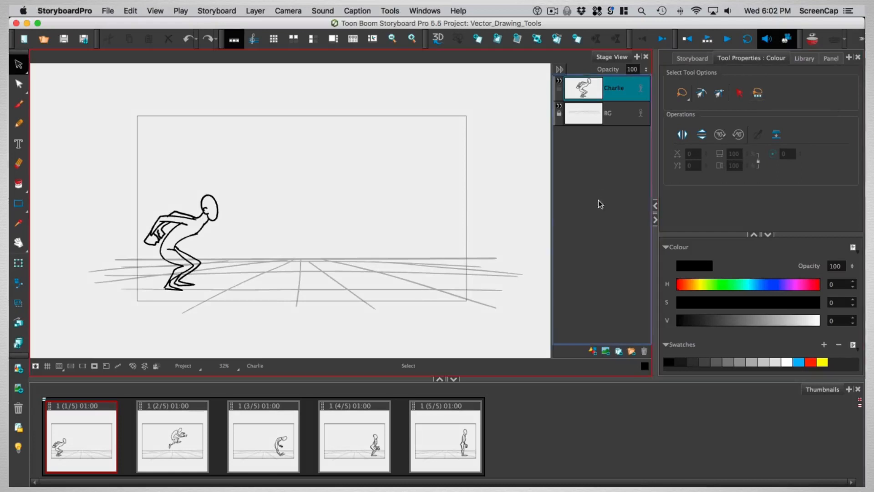
left_click(196, 433)
left_click(346, 445)
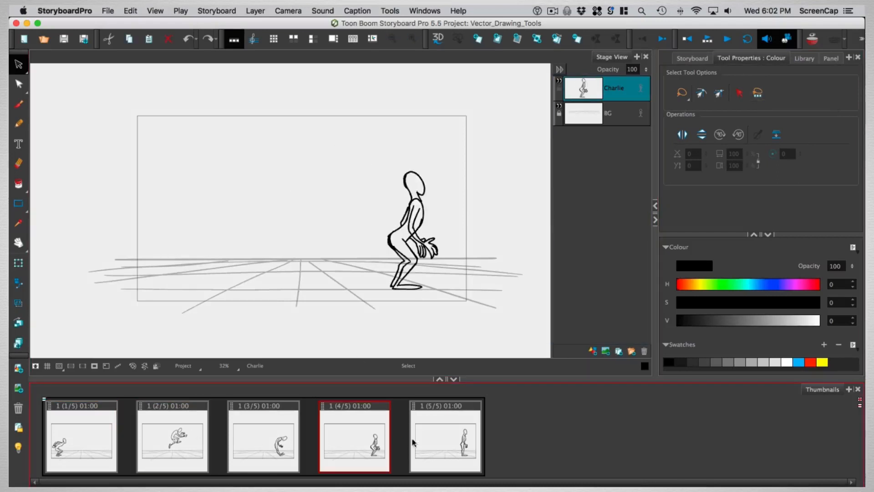
left_click(97, 442)
left_click(619, 90)
left_click(616, 96)
Step: Select the artwork on the Charlie and BG layers across all five panels and scale it down slightly together
left_click(758, 94)
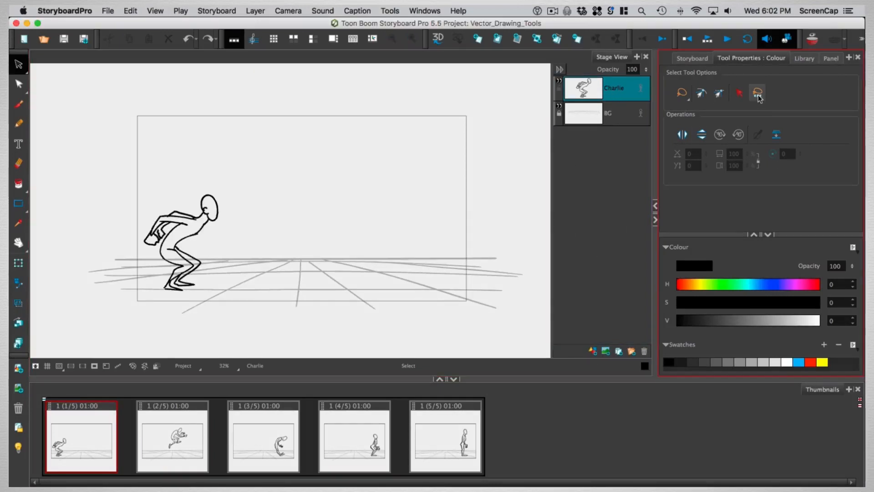
left_click(758, 94)
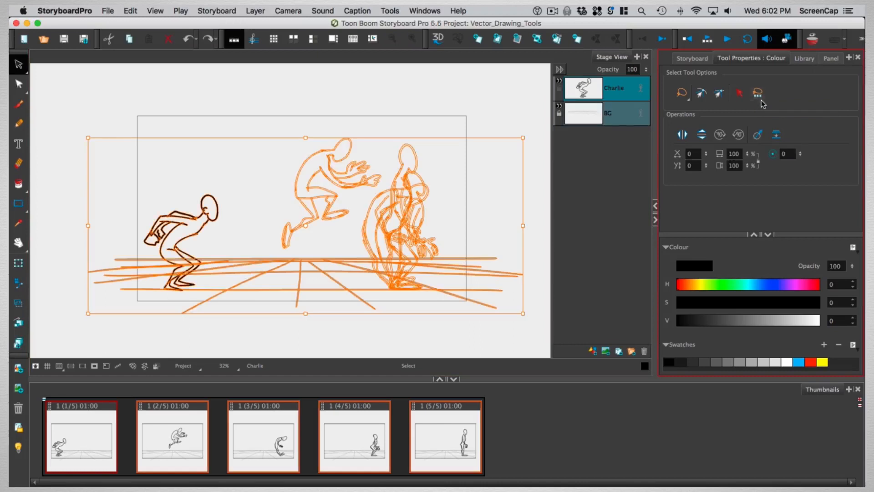
left_click_drag(523, 137, 492, 150)
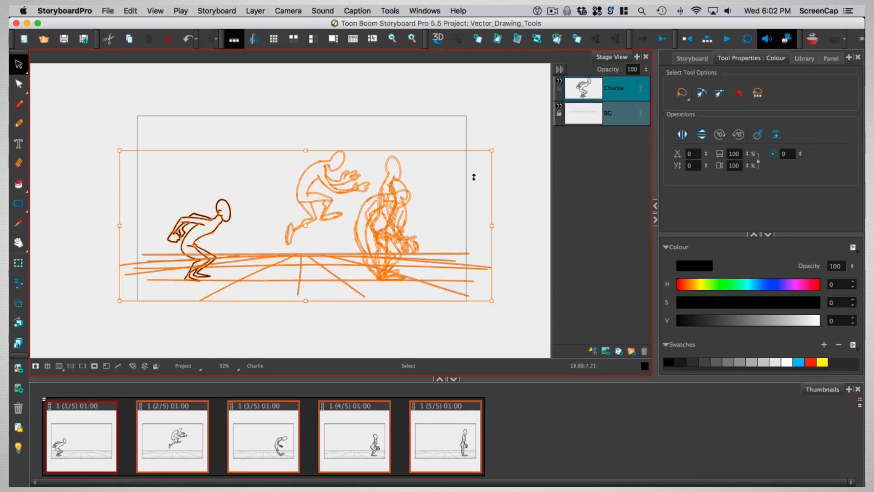
Step: Move the selected artwork of all five panels slightly down and to the right, and deselect it
left_click_drag(219, 225, 223, 236)
left_click(531, 268)
left_click(497, 435)
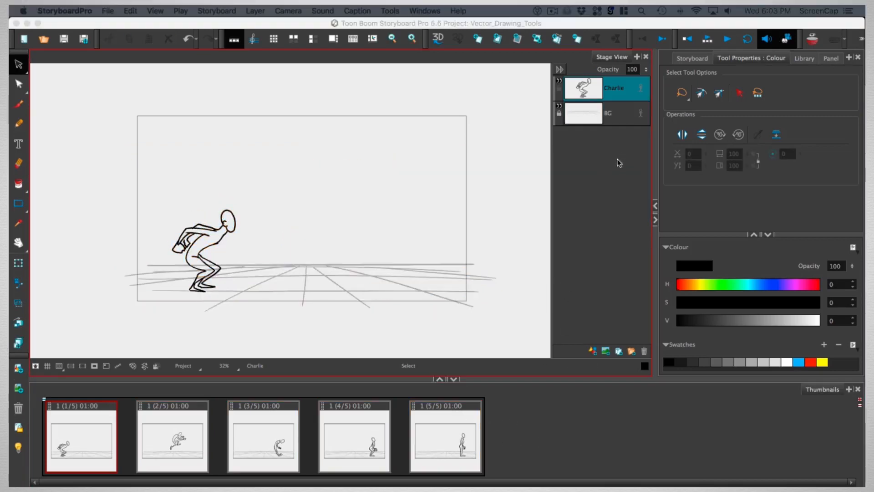
Step: Select the Charlie layer's artwork in panels 2 to 5 and move it to the left together
left_click(592, 94)
left_click(324, 402)
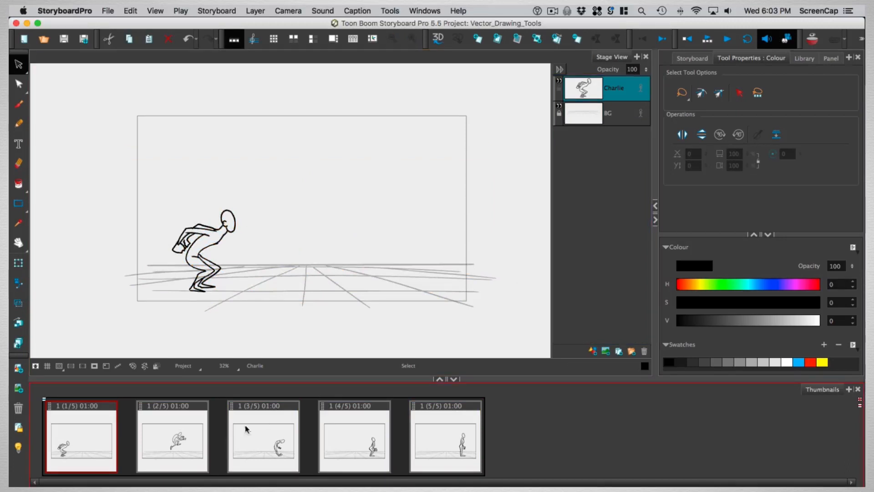
left_click(182, 422)
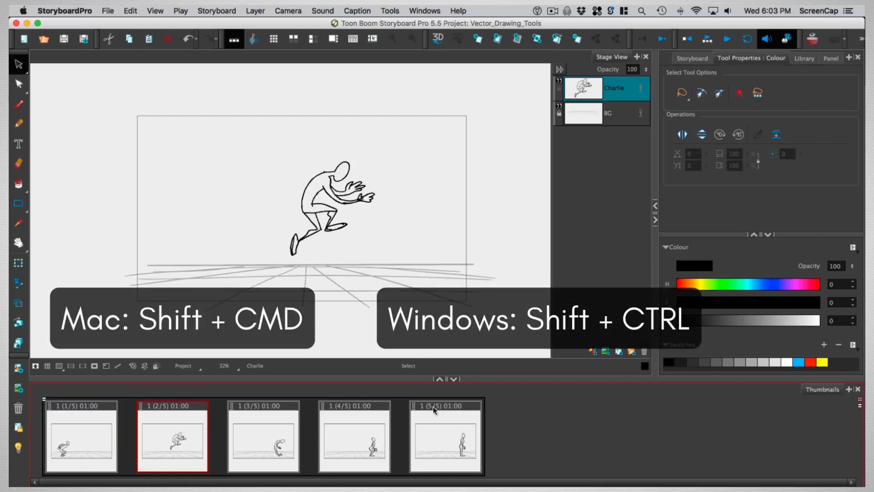
left_click(436, 420, "shift")
left_click(585, 220)
mouse_move(449, 182)
left_mouse_down()
mouse_move(385, 100)
mouse_move(208, 99)
mouse_move(179, 213)
mouse_move(293, 320)
mouse_move(400, 320)
mouse_move(471, 214)
left_mouse_up()
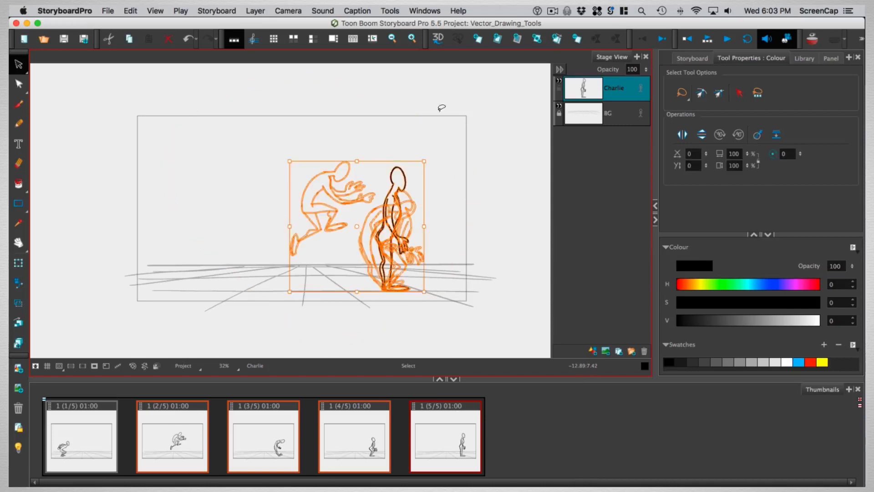
left_click_drag(391, 287, 316, 287)
left_click(300, 430)
left_click(488, 325)
Step: Look through panels 1 to 5 in order to check the character's position in each
left_click(83, 441)
left_click(173, 442)
left_click(264, 444)
left_click(355, 441)
left_click(448, 441)
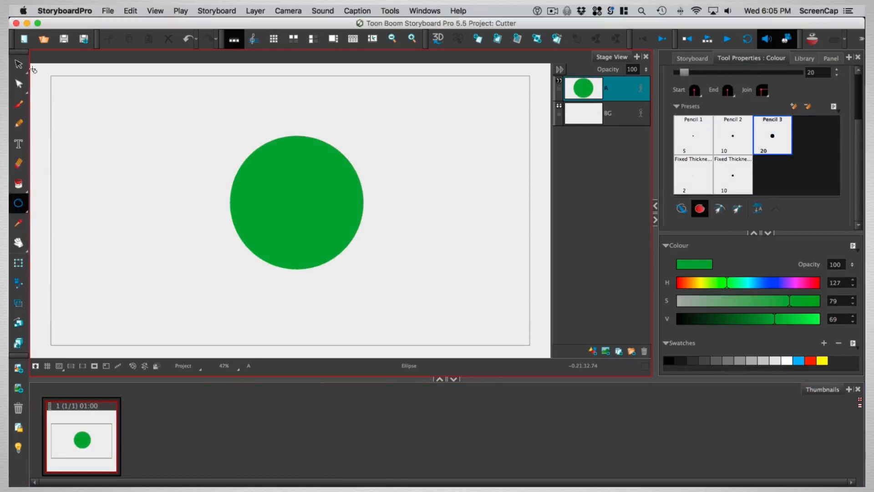
Step: Lasso the left part of the solid green circle with the Cutter tool and move the cut piece away to the left
left_click_drag(20, 67, 58, 86)
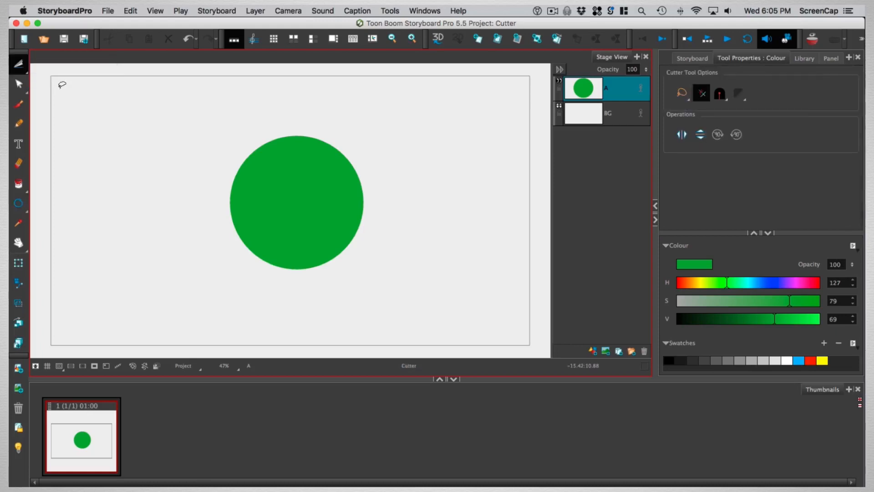
left_click_drag(18, 64, 45, 63)
mouse_move(189, 245)
left_mouse_down()
mouse_move(236, 179)
mouse_move(195, 264)
left_mouse_up()
left_click(168, 192)
left_click_drag(18, 63, 52, 87)
mouse_move(218, 268)
left_mouse_down()
mouse_move(170, 158)
mouse_move(288, 154)
mouse_move(217, 279)
mouse_move(180, 275)
left_mouse_up()
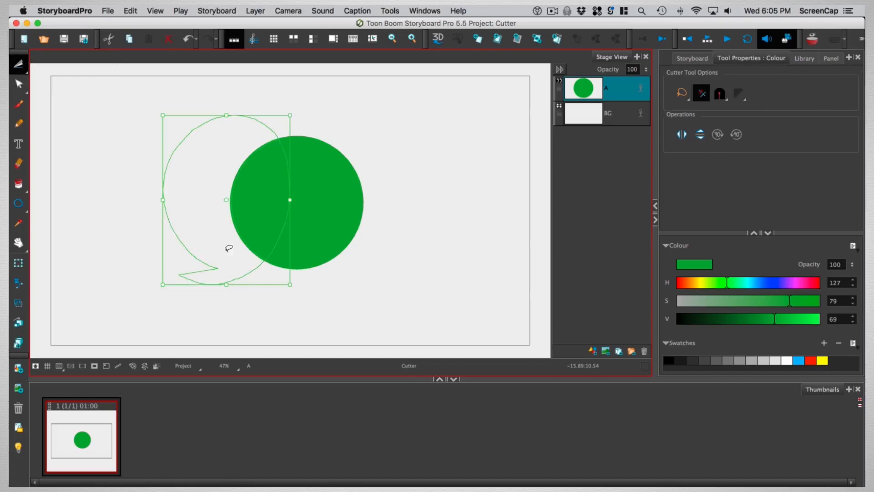
left_click_drag(266, 218, 182, 212)
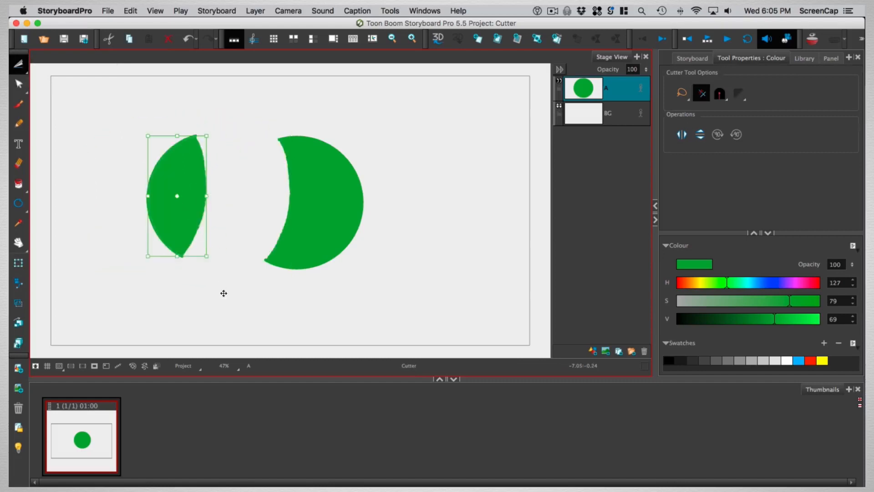
Step: Draw a curved pencil line across the green circle outline and trim both overhanging ends with the Cutter tool
mouse_move(173, 204)
left_mouse_down()
mouse_move(209, 231)
mouse_move(403, 232)
mouse_move(461, 200)
left_mouse_up()
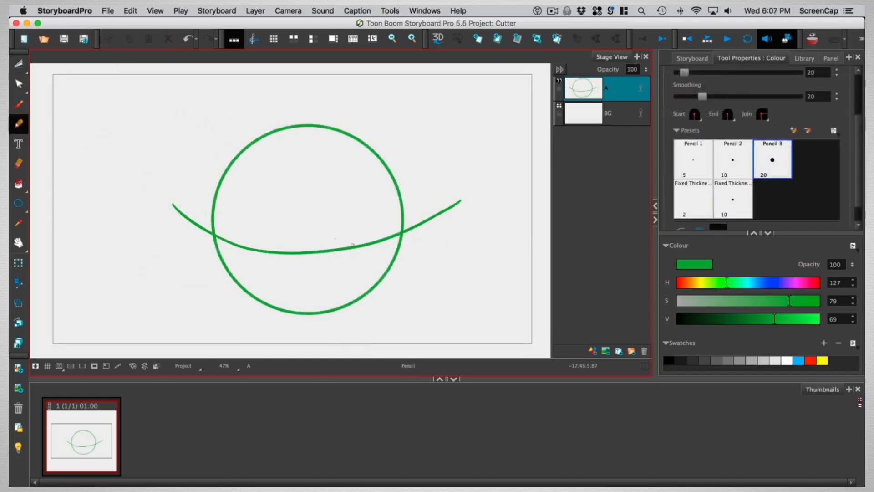
left_click(18, 64)
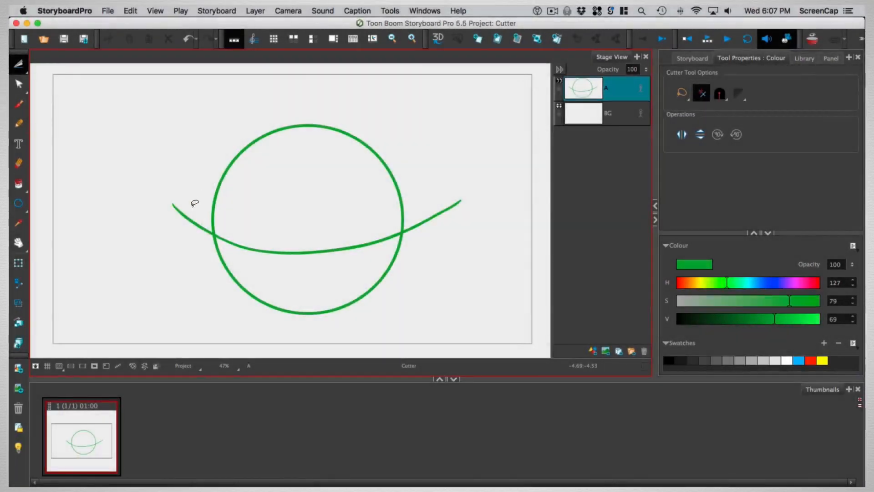
left_click_drag(195, 203, 198, 279)
left_click_drag(430, 207, 435, 239)
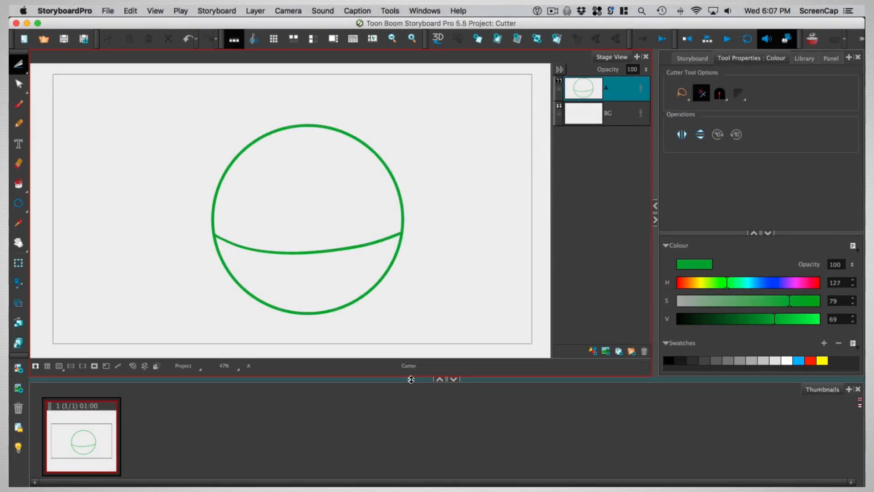
Step: Draw a roughly vertical pencil line through the circle outline and cut off the end protruding below it
left_click(19, 123)
mouse_move(316, 328)
left_mouse_down()
mouse_move(273, 218)
mouse_move(329, 110)
mouse_move(344, 116)
left_mouse_up()
left_click(19, 64)
left_click_drag(284, 325, 348, 321)
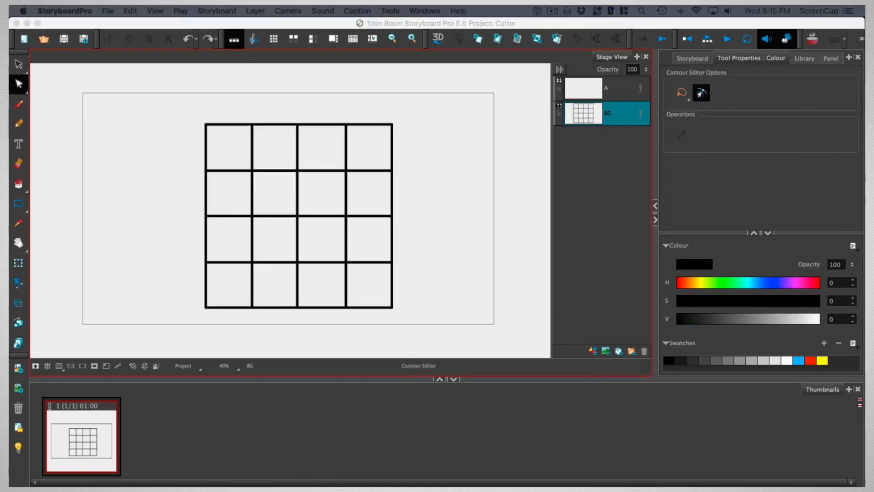
Step: Try pulling two points on the grid's right edge outward with the Contour Editor, and undo both changes
left_click(346, 79)
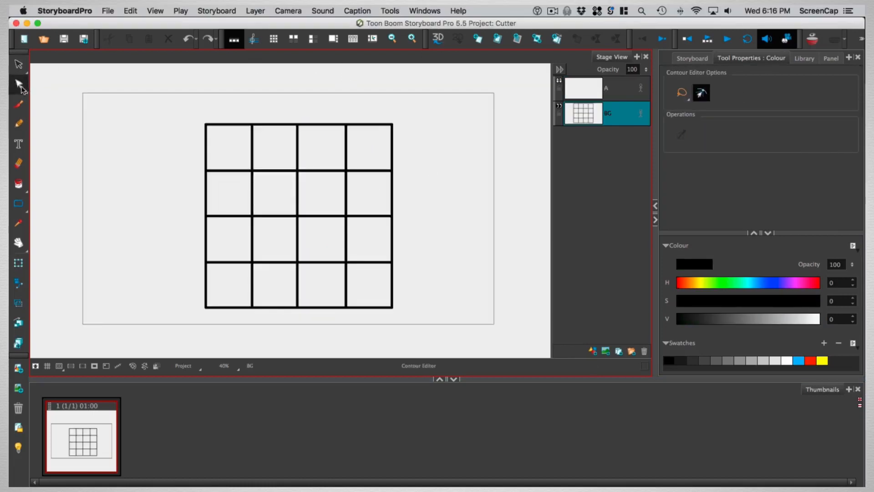
left_click(20, 85)
left_click(85, 83)
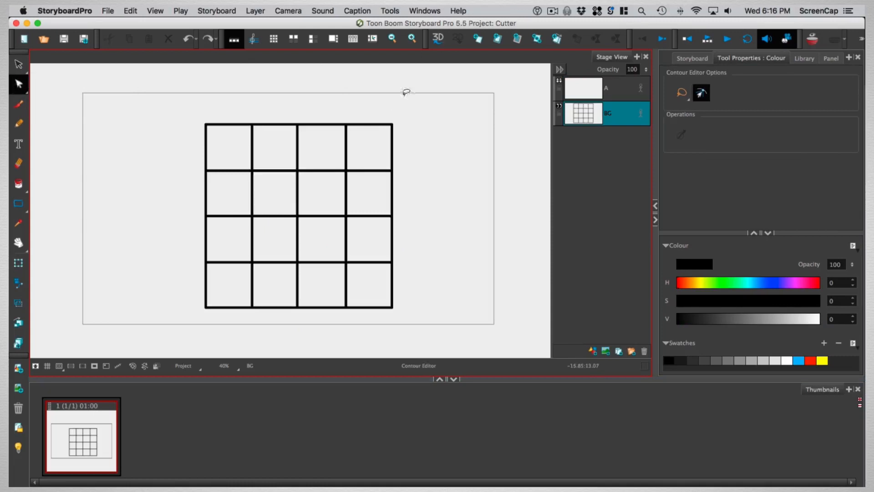
left_click_drag(392, 170, 421, 169)
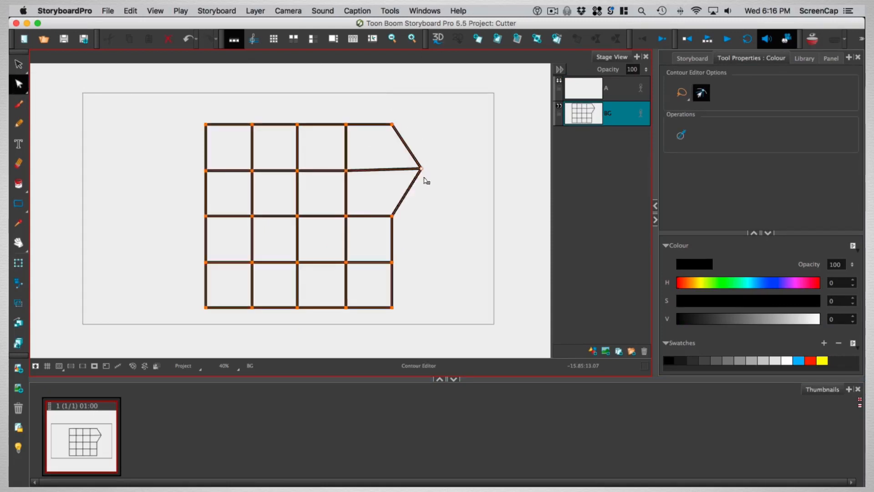
left_click_drag(393, 216, 421, 231)
key("super+z")
key("super+z")
Step: Reshape the black grid into a receding floor plane with the Perspective tool, spreading its lower corners and flattening it from above
left_click(19, 83)
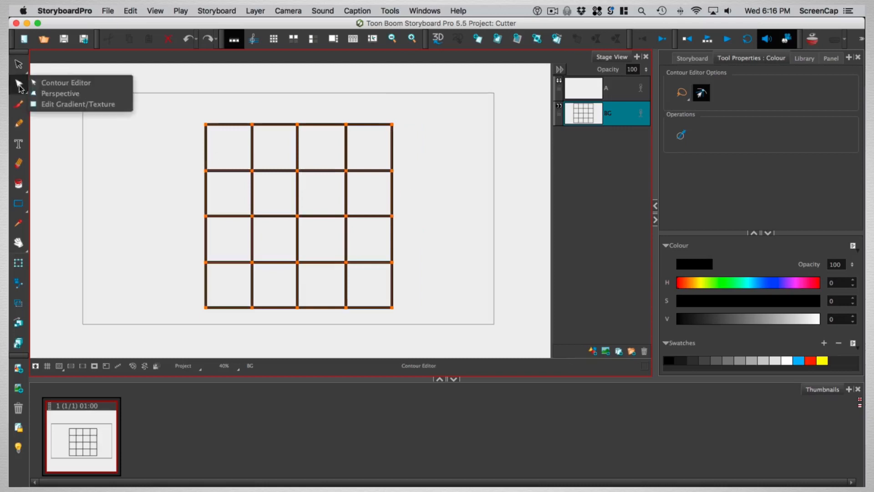
left_click(71, 94)
mouse_move(172, 204)
left_mouse_down()
mouse_move(322, 84)
mouse_move(334, 343)
mouse_move(158, 200)
mouse_move(164, 218)
left_mouse_up()
left_click_drag(393, 307, 487, 307)
left_click_drag(205, 307, 88, 313)
left_click_drag(298, 124, 294, 242)
left_click_drag(487, 307, 495, 313)
left_click_drag(294, 242, 294, 270)
left_click_drag(144, 292, 77, 292)
left_click_drag(445, 289, 500, 293)
left_click_drag(288, 313, 288, 327)
left_click_drag(500, 300, 500, 299)
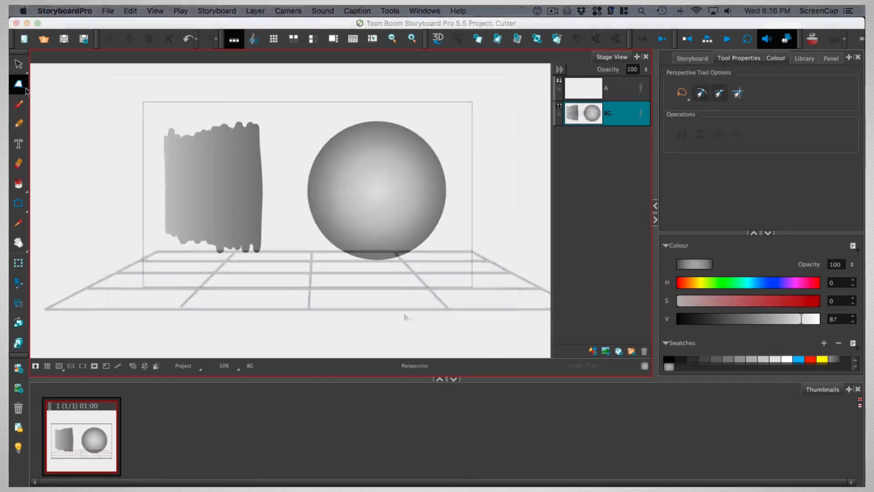
Step: With Edit Gradient/Texture, adjust the brushed shape's linear gradient and shift the circle's radial gradient centre up and to the left
left_click(21, 87)
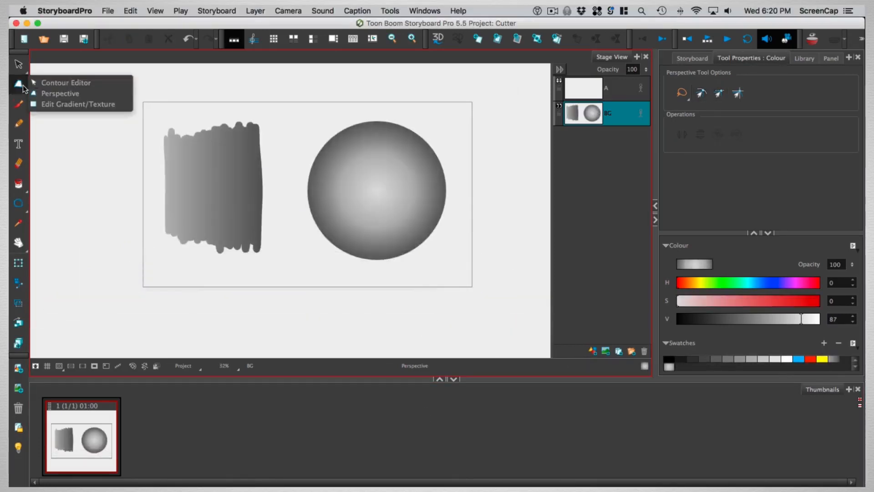
left_click(102, 109)
left_click(257, 195)
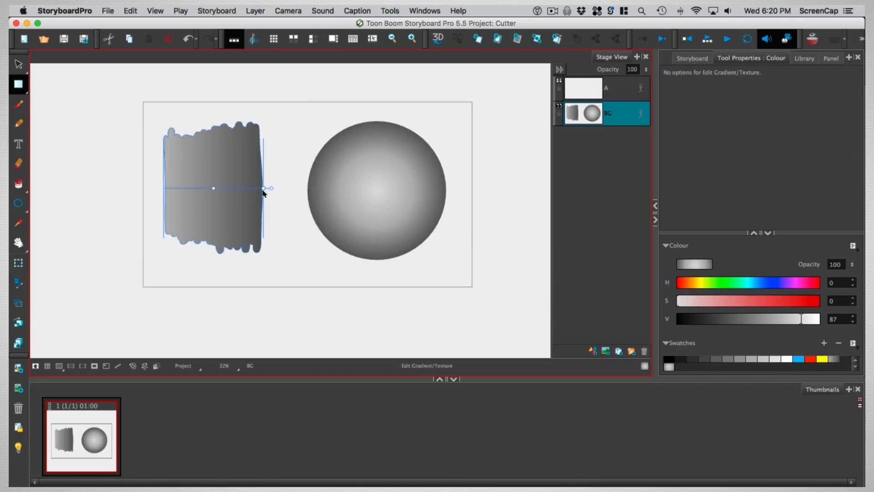
left_click_drag(199, 188, 214, 265)
left_click_drag(214, 212, 214, 191)
left_click(393, 193)
left_click_drag(377, 191, 358, 168)
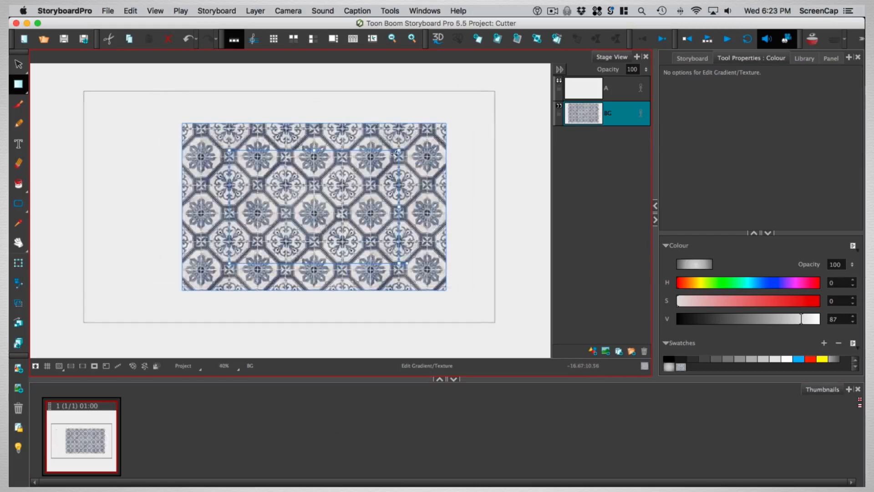
Step: Reposition and transform the tile texture inside the rectangle with Edit Gradient/Texture
left_click_drag(327, 194, 298, 215)
mouse_move(299, 239)
left_mouse_down()
mouse_move(278, 239)
mouse_move(276, 296)
mouse_move(290, 229)
left_mouse_up()
left_click_drag(290, 268, 302, 336)
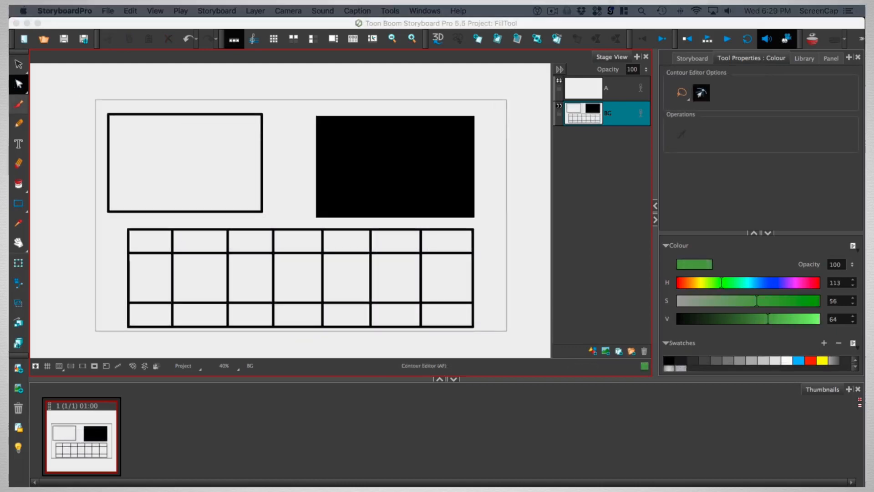
Step: Fill the outlined rectangle with green and recolour the solid black rectangle green using the Paint tool
left_click(19, 184)
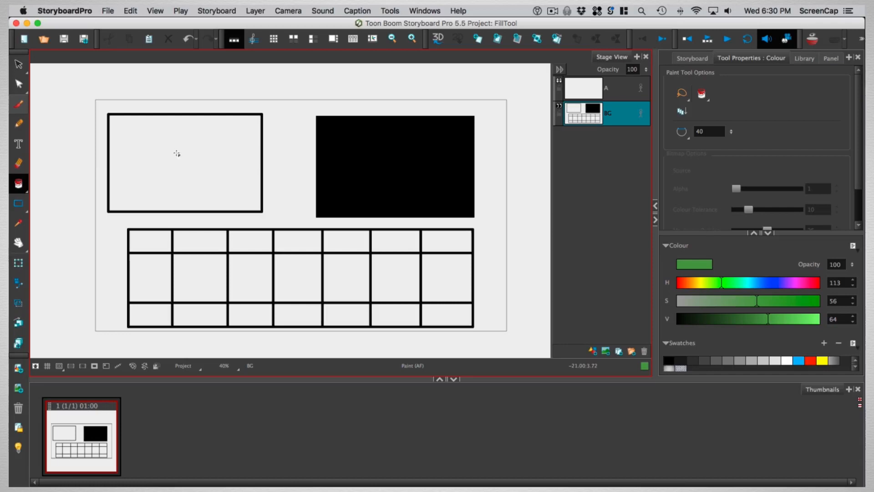
left_click(217, 174)
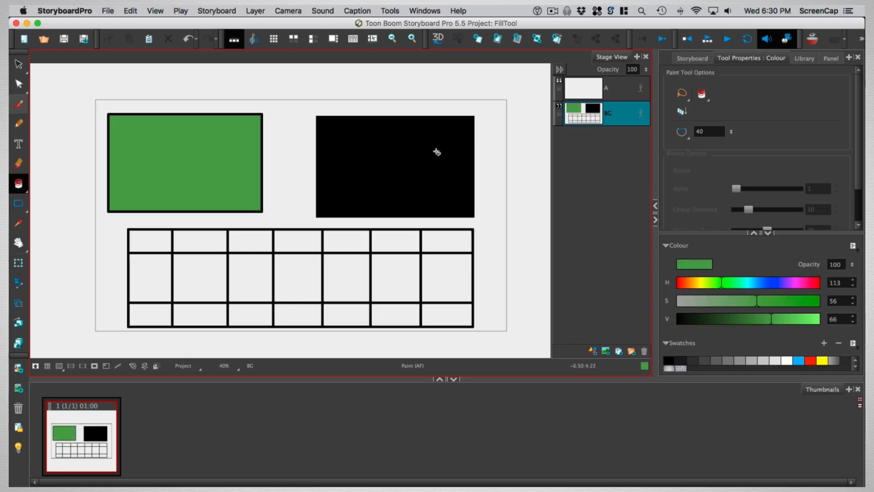
left_click(419, 154)
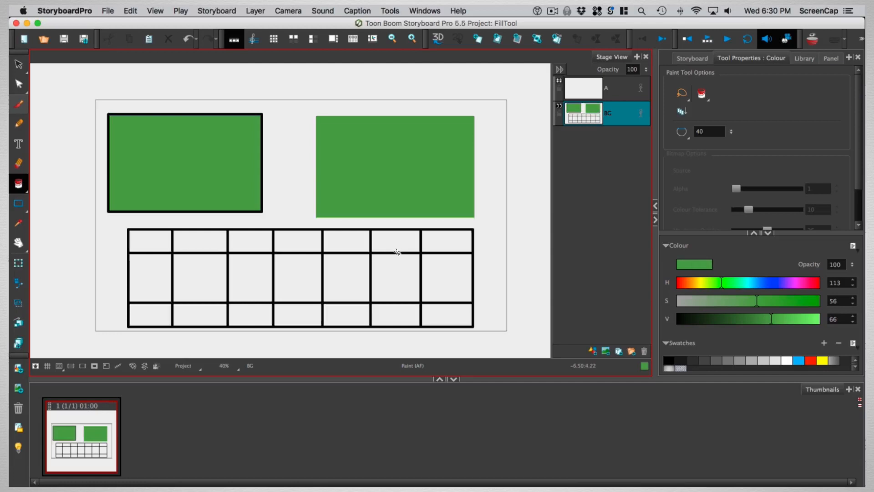
Step: Fill all empty cells of the grid with green at once using Paint Unpainted
left_click(26, 191)
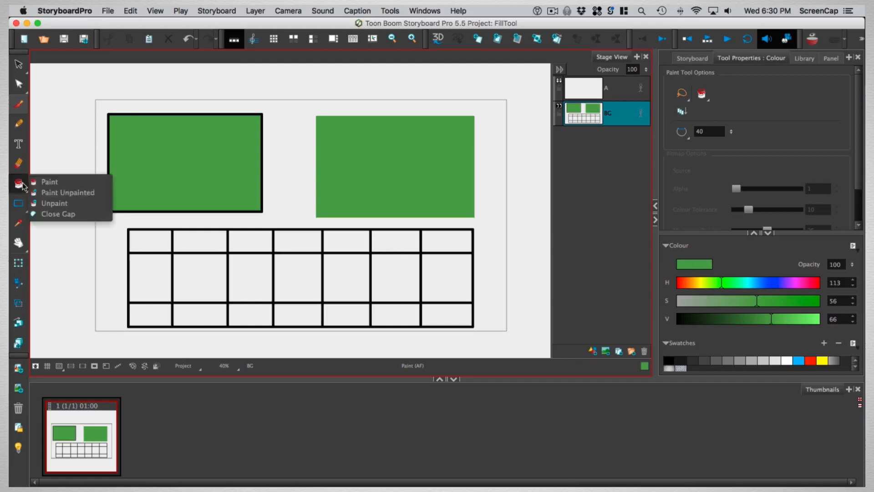
left_click(86, 194)
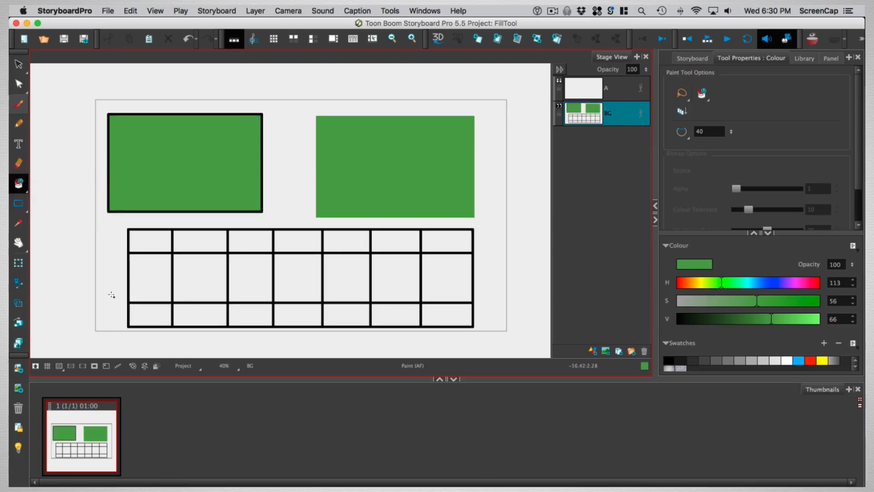
mouse_move(111, 296)
left_mouse_down()
mouse_move(107, 260)
mouse_move(118, 227)
mouse_move(165, 221)
mouse_move(461, 221)
mouse_move(513, 247)
mouse_move(484, 325)
mouse_move(382, 343)
mouse_move(145, 338)
mouse_move(107, 318)
mouse_move(97, 295)
left_mouse_up()
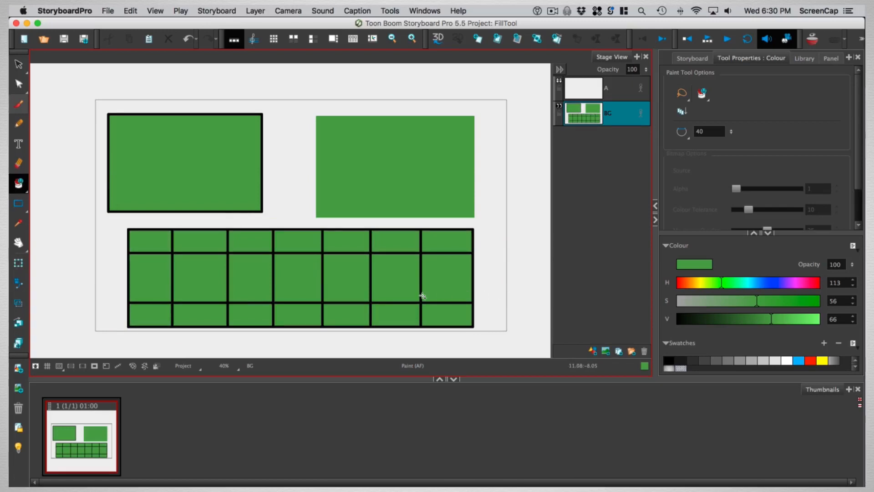
Step: Remove the green fill from individual grid cells with Unpaint, forming a mostly checkerboard pattern
mouse_move(18, 183)
left_mouse_down()
mouse_move(57, 192)
mouse_move(76, 209)
left_mouse_up()
left_click(154, 276)
left_click(199, 313)
left_click(247, 281)
left_click(217, 243)
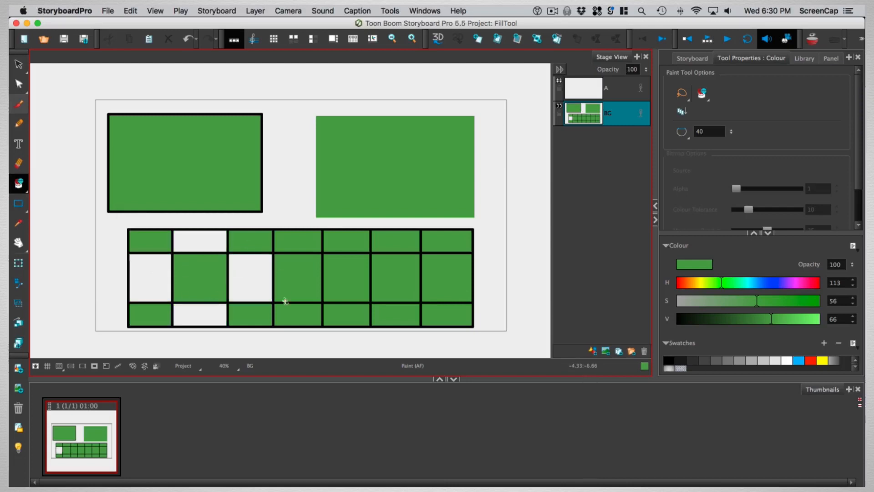
left_click(293, 315)
left_click(337, 283)
left_click(314, 242)
left_click(388, 306)
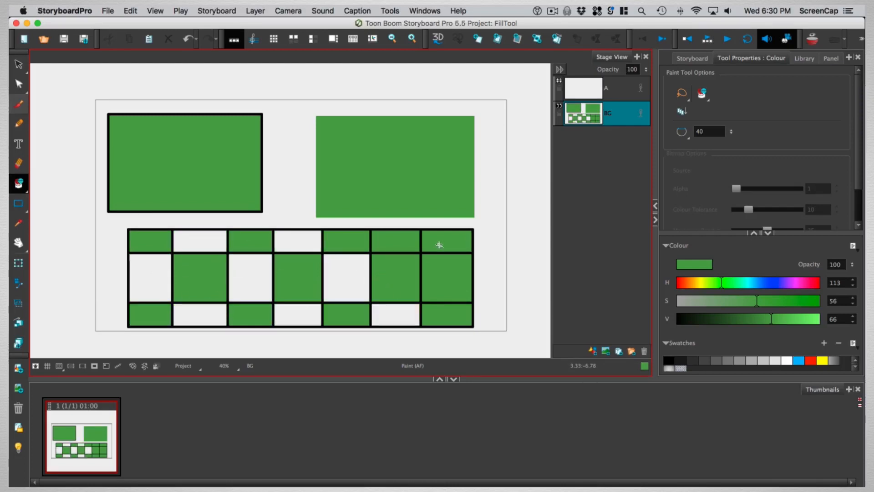
left_click(437, 250)
left_click(401, 245)
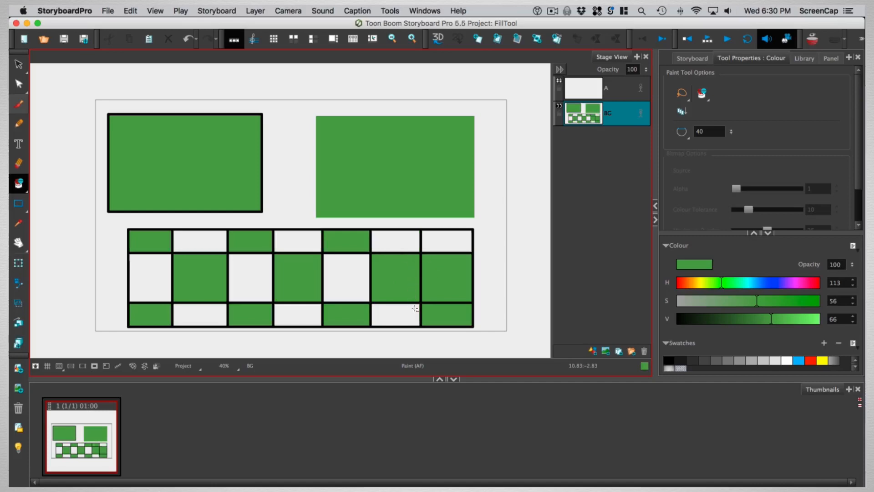
left_click(443, 282)
left_click(446, 314)
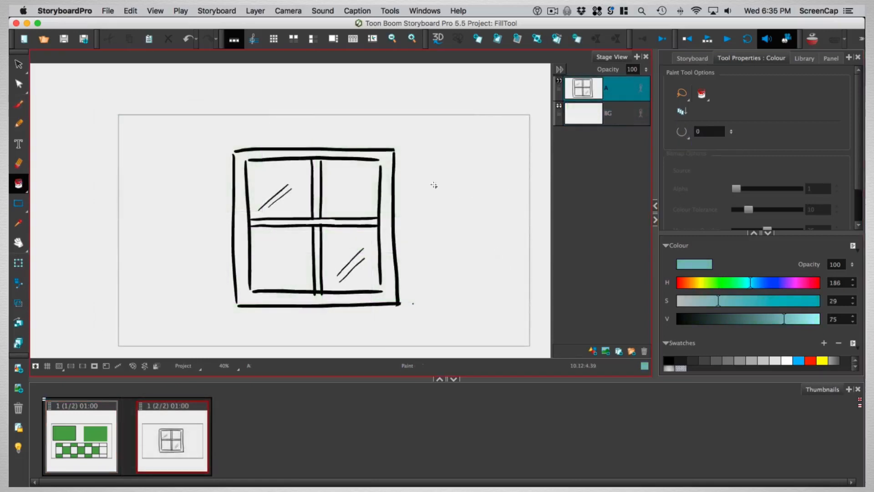
Step: Raise the Paint tool's automatic gap closing for the window drawing in stages, from 10 through 20 to 40
left_click(681, 132)
left_click(699, 161)
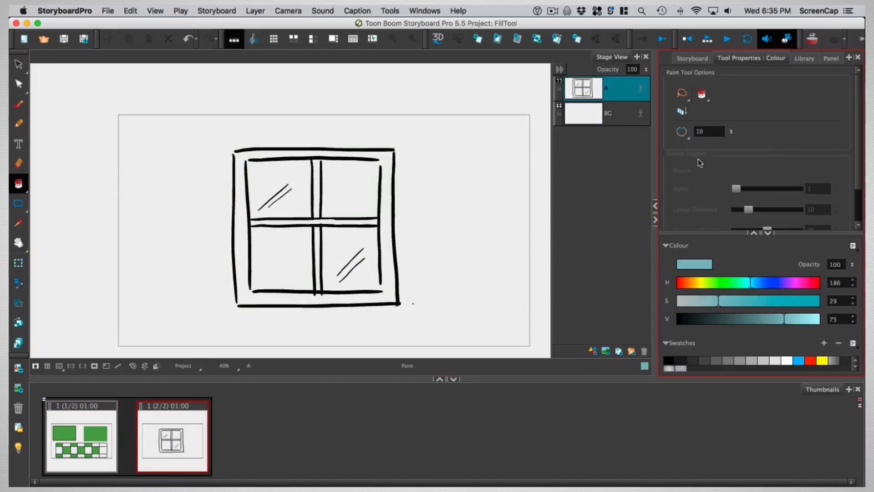
left_click(682, 132)
left_click(710, 170)
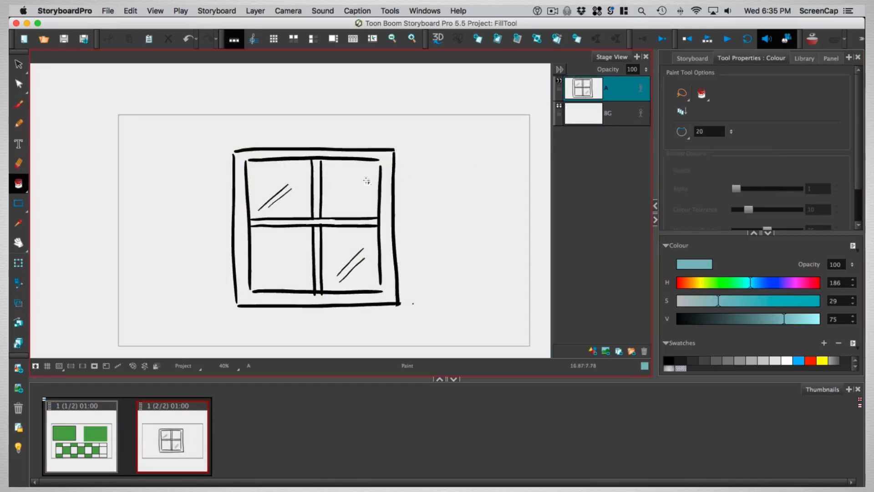
left_click(681, 131)
left_click(712, 171)
left_click(681, 132)
left_click(712, 182)
Step: Try filling the window's frame and right-hand panes with teal, and undo the fill
left_click(378, 236)
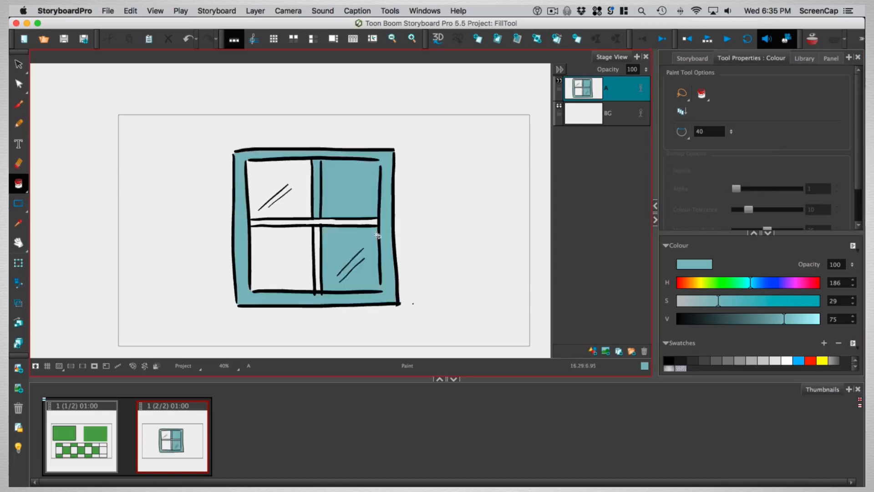
key("super+z")
Step: Close the gap at the upper-right corner of the window's inner frame with the Close Gap tool
left_click(22, 187)
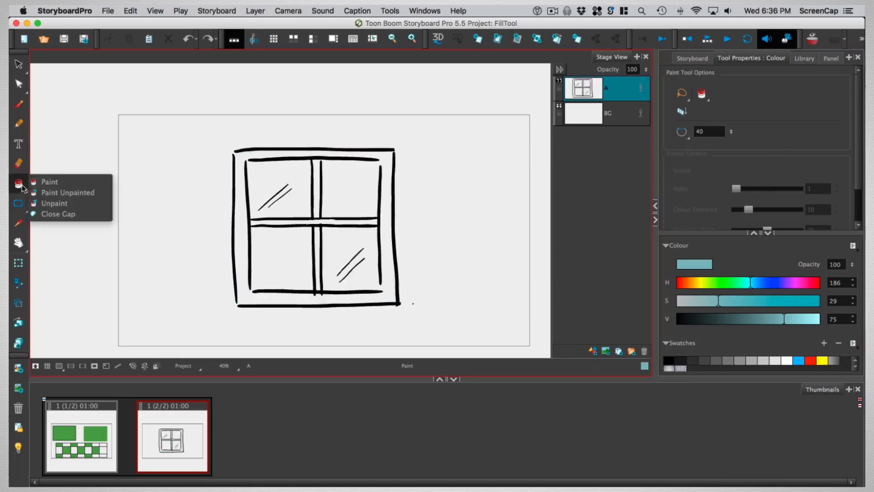
left_click(65, 217)
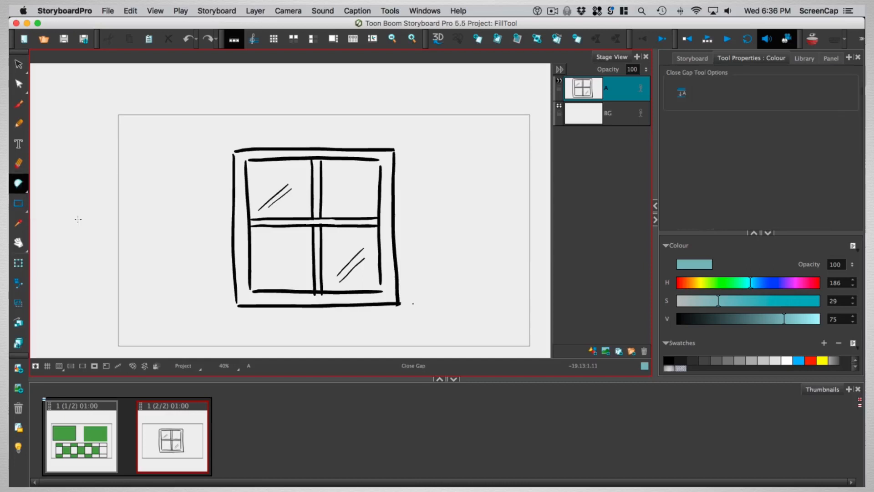
left_click(380, 169)
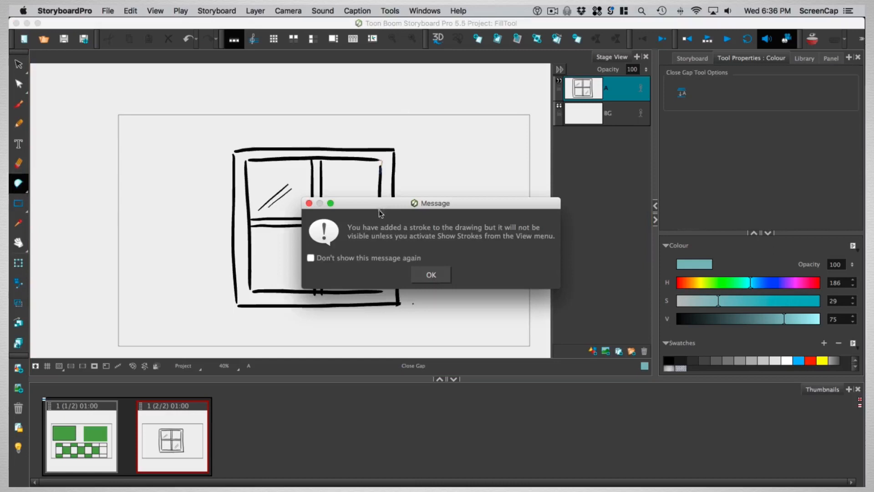
left_click(437, 276)
Step: Show the drawing's strokes and close the gaps at the remaining corners of the window's inner frame
left_click(156, 10)
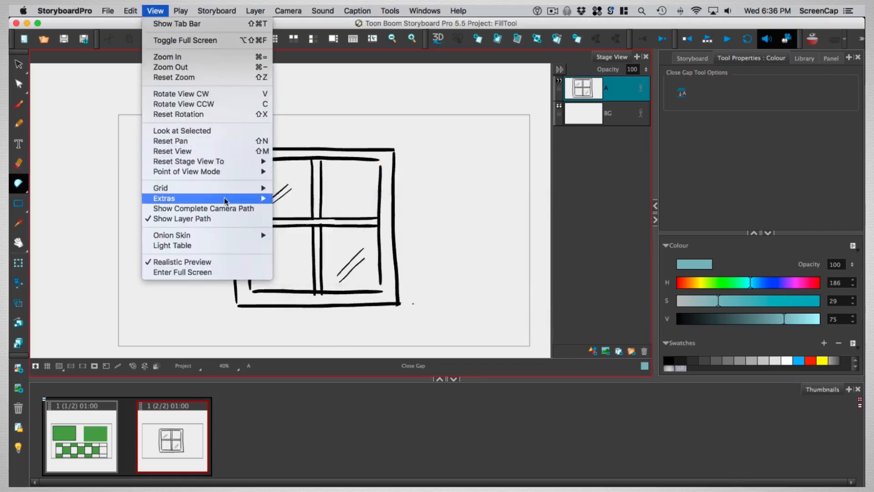
mouse_move(220, 198)
left_click(334, 257)
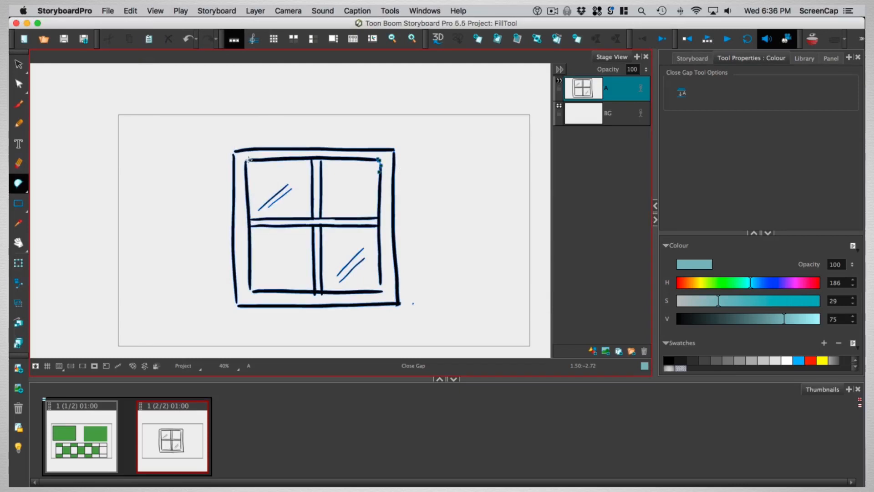
left_click_drag(250, 292, 259, 291)
left_click_drag(378, 289, 381, 279)
Step: Fill all four window panes with teal using the Paint tool
left_click(22, 185)
left_click(55, 183)
left_click(353, 212)
left_click(301, 251)
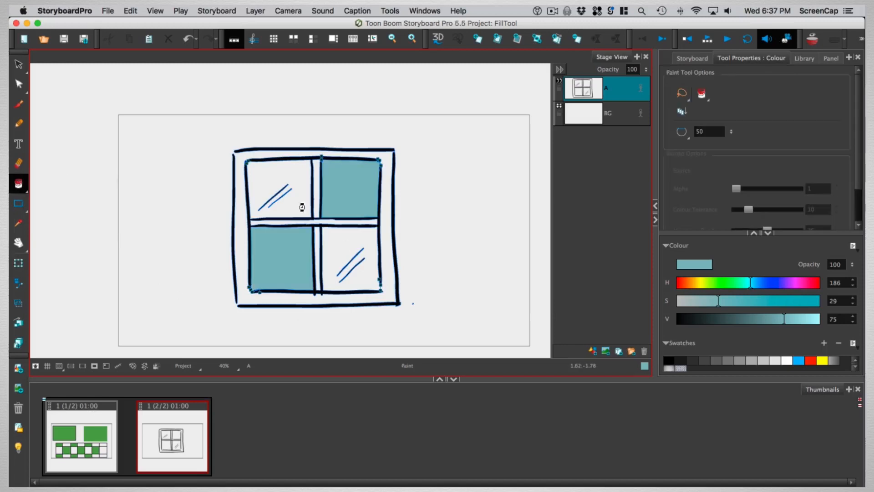
left_click(333, 253)
left_click(304, 207)
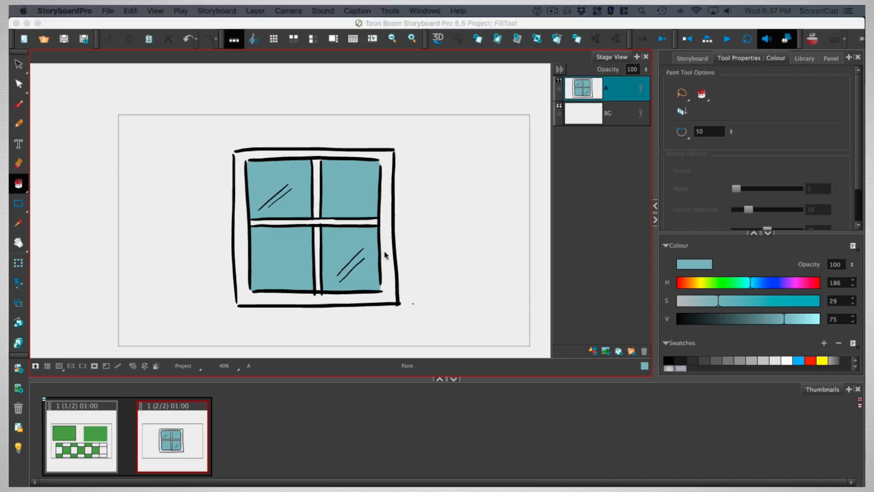
Step: Switch to the Brush tool for drawing on the window layer
right_click(318, 162)
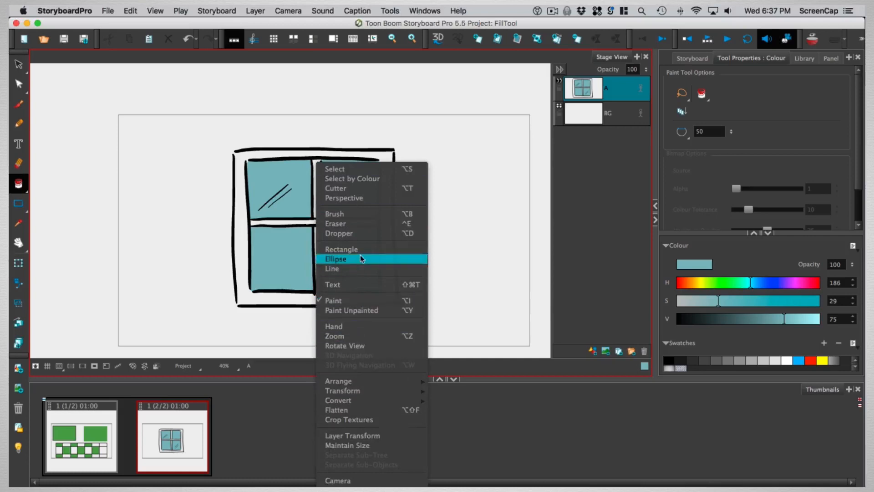
left_click(410, 218)
left_click(705, 293)
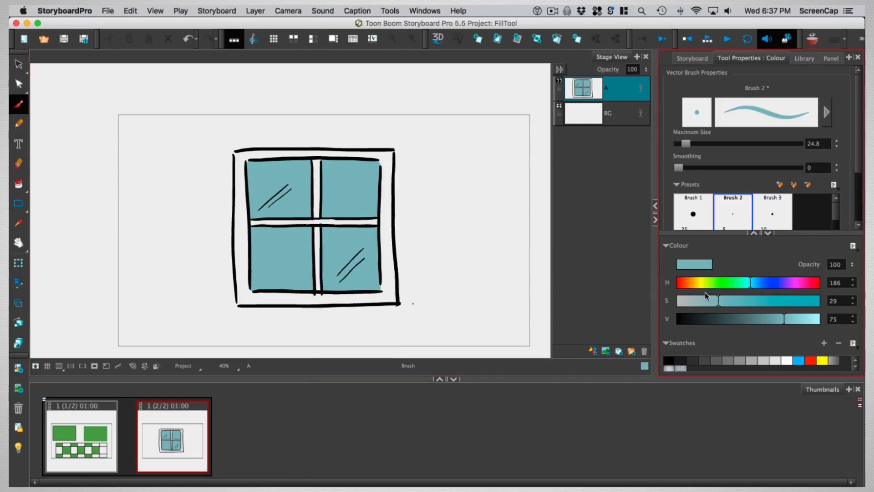